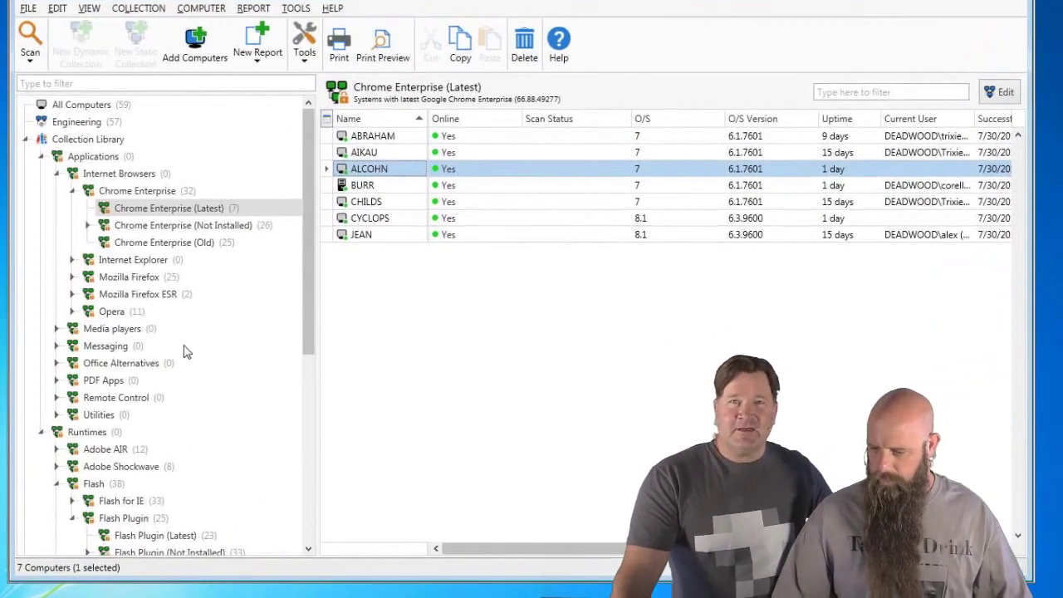
# Show the Chrome Enterprise (Latest) collection under Applications > Internet Browsers in the Collection Library.
pyautogui.click(167, 209)
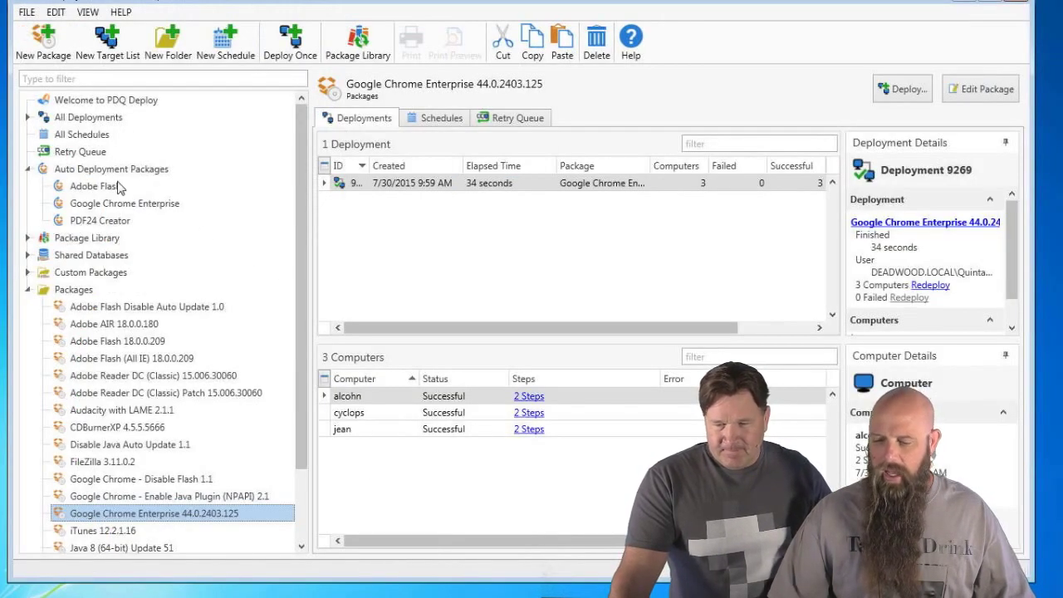
# Import the Google Chrome - Disable Flash package from the Package Library, filtered by 'og', and select it.
pyautogui.click(83, 238)
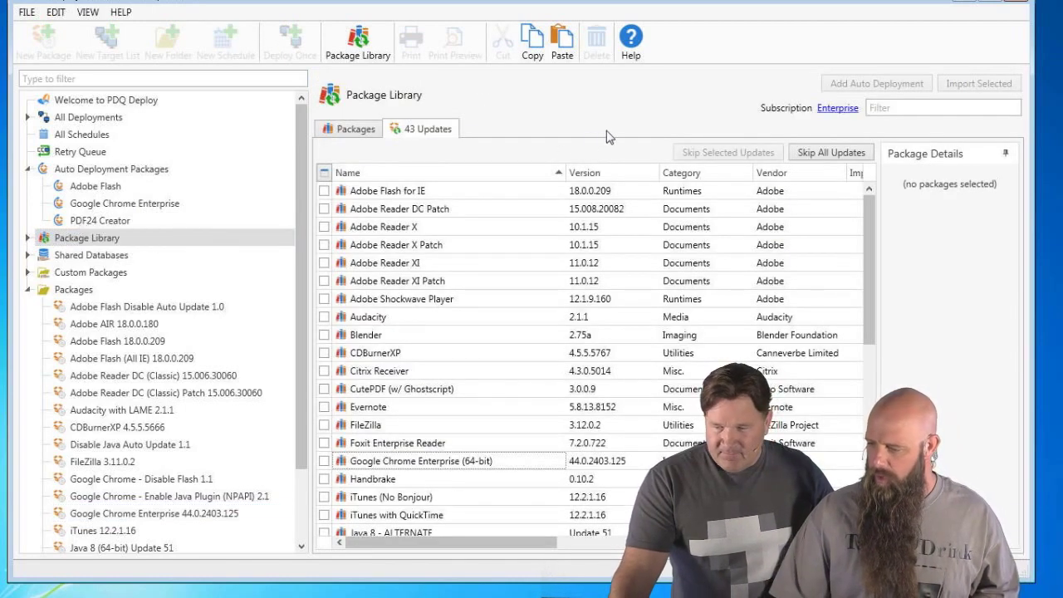
pyautogui.click(882, 108)
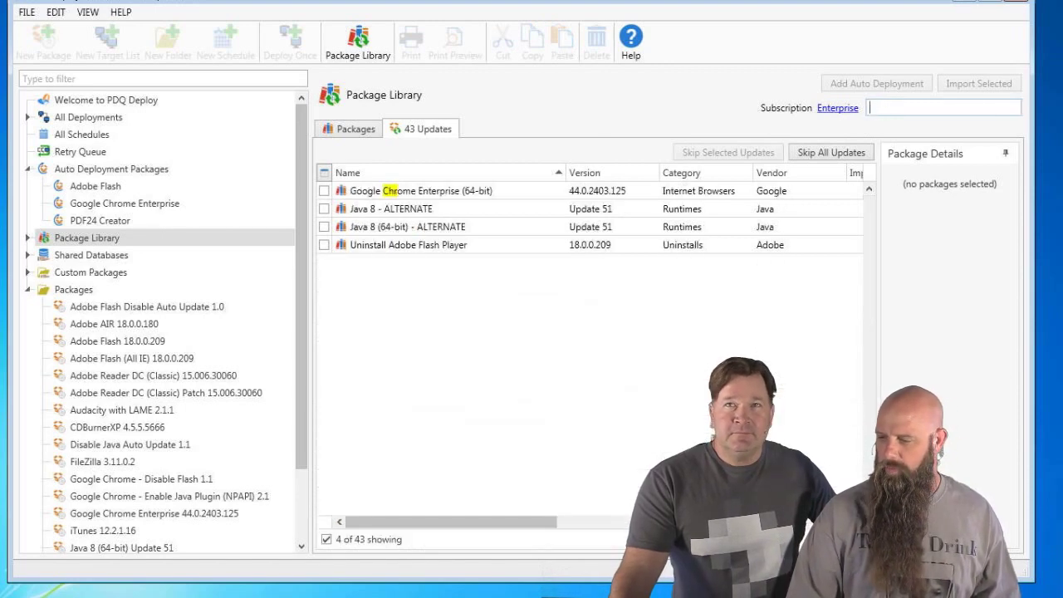
pyautogui.write('gogle')
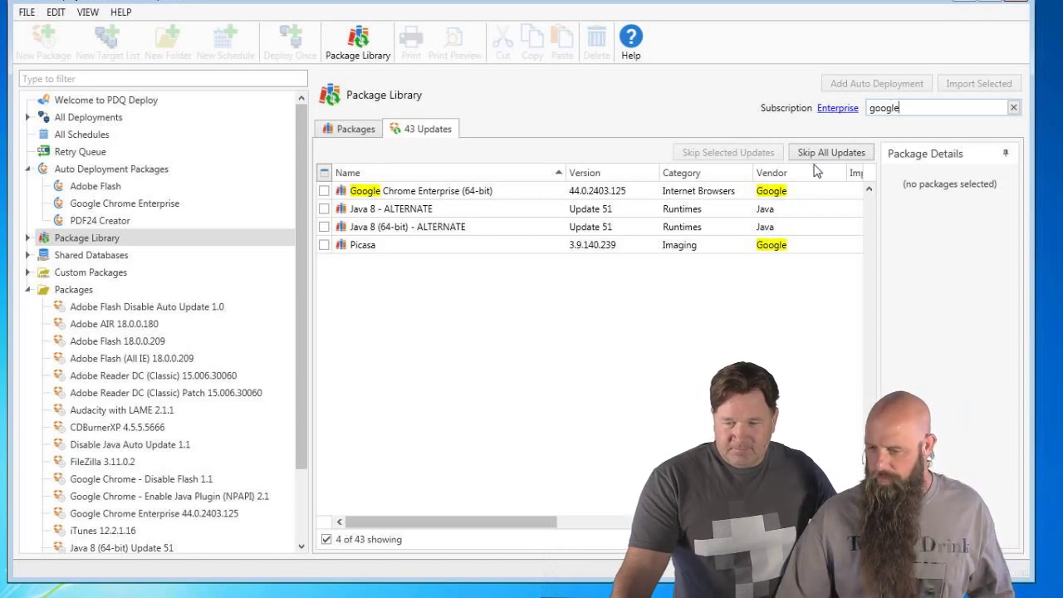
pyautogui.click(349, 131)
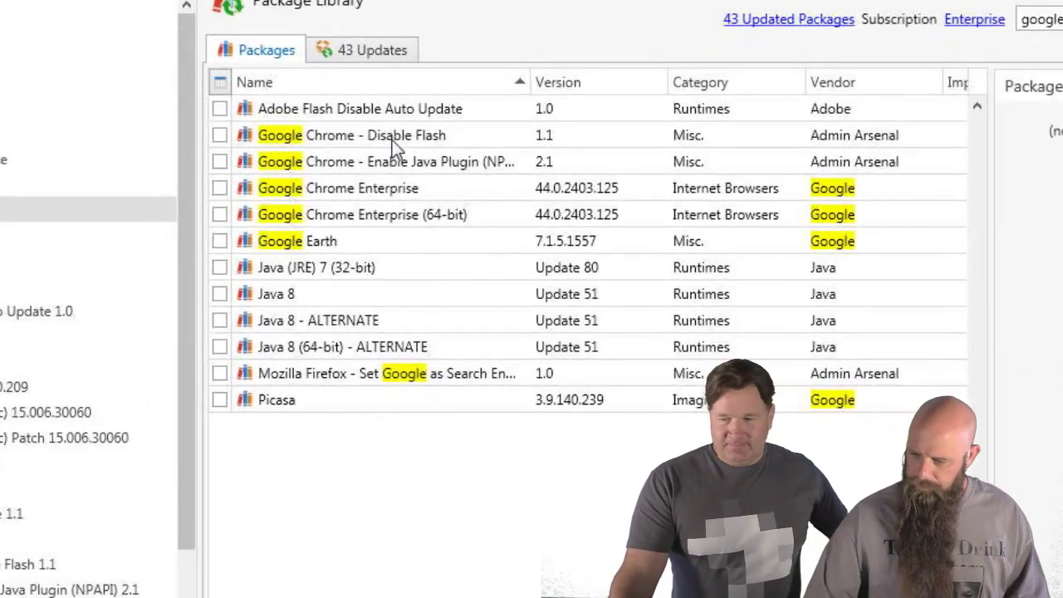
pyautogui.click(362, 142)
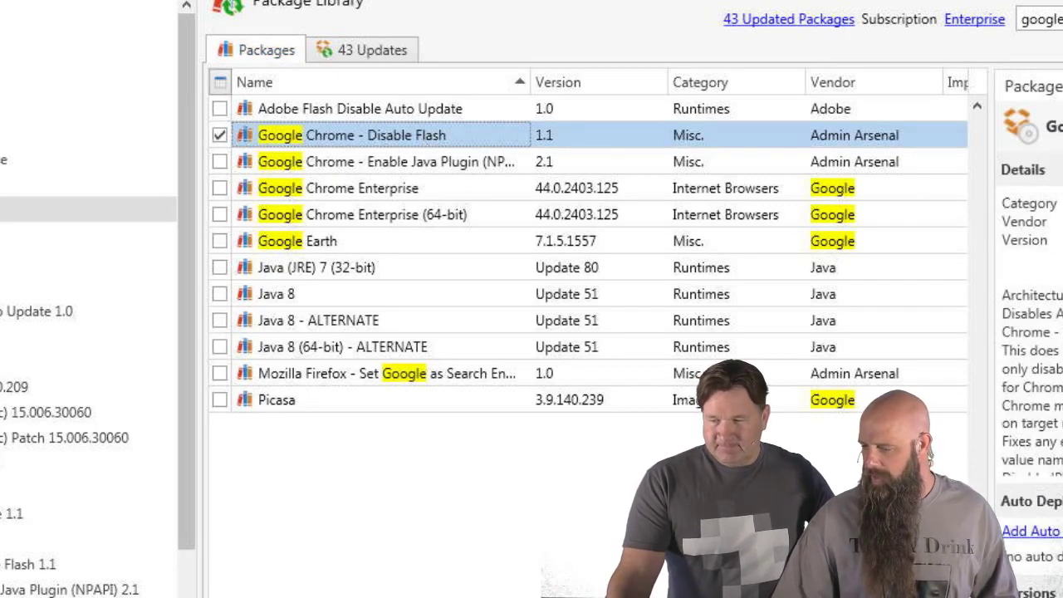
pyautogui.click(50, 564)
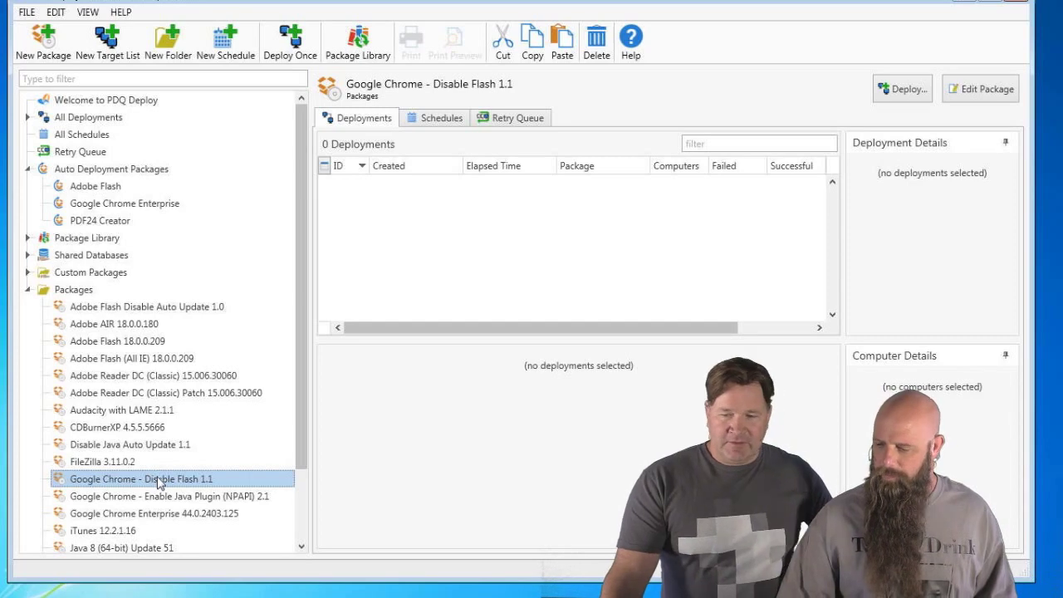
# Review the Disable Flash 1.1 description and its Disable Plugin step using -Plugin "Adobe Flash Player*" -Disable.
pyautogui.doubleClick(161, 481)
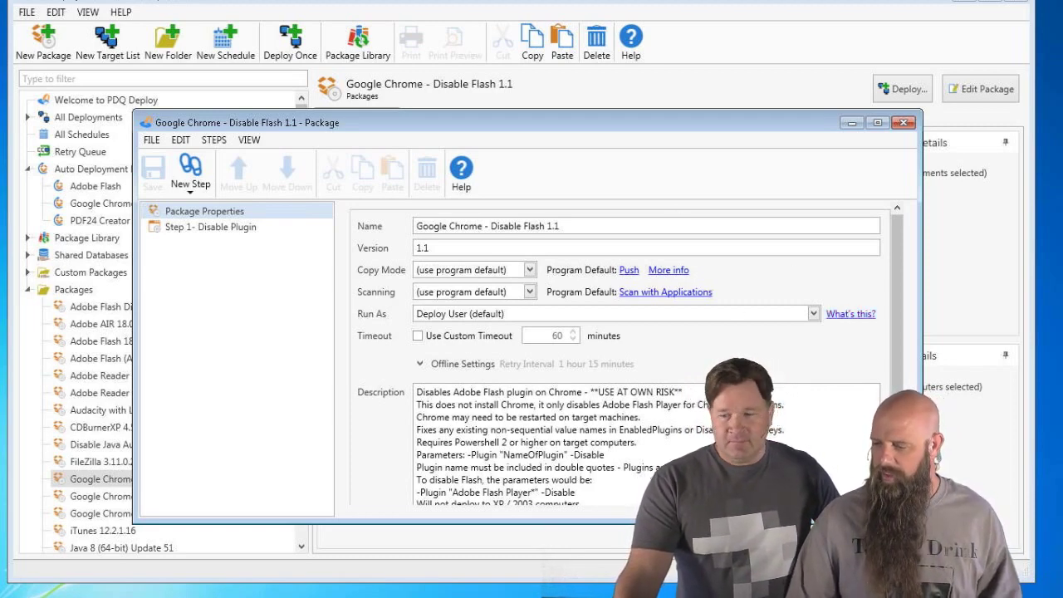
pyautogui.scroll(-1, 623, 357)
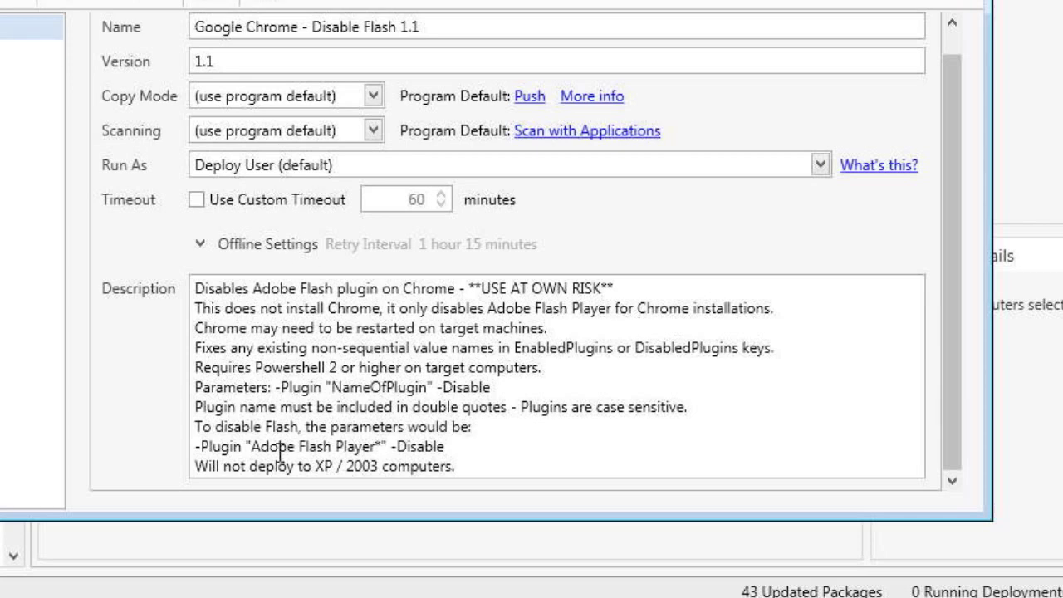
pyautogui.press('Down')
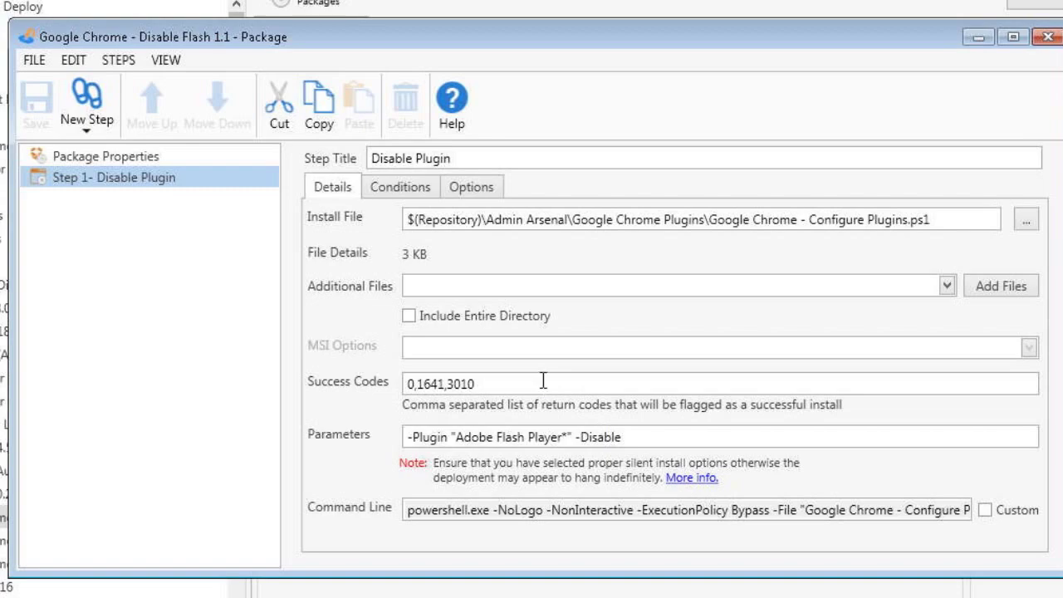
# Close the Disable Flash 1.1 package editor window.
pyautogui.click(1048, 36)
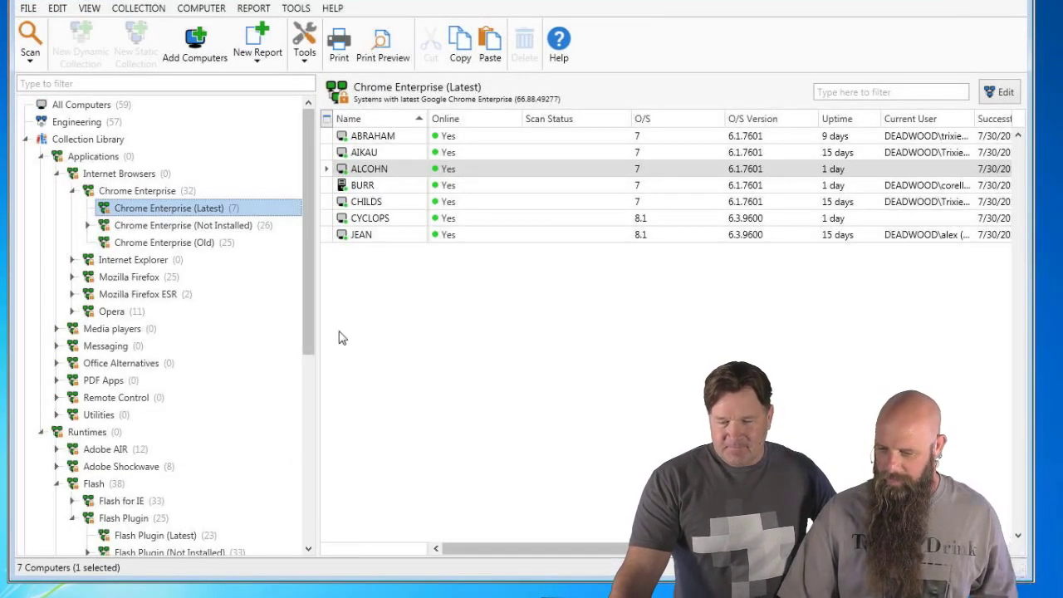
# Connect to ALCOHN via Remote Desktop with the account password and widen the session window.
pyautogui.click(354, 168)
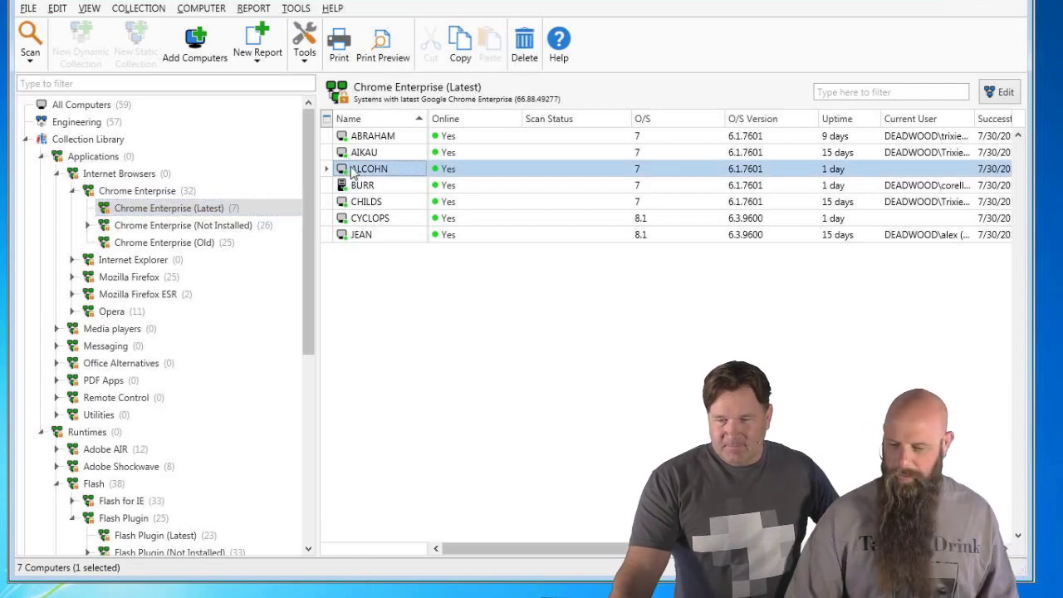
pyautogui.doubleClick(353, 169)
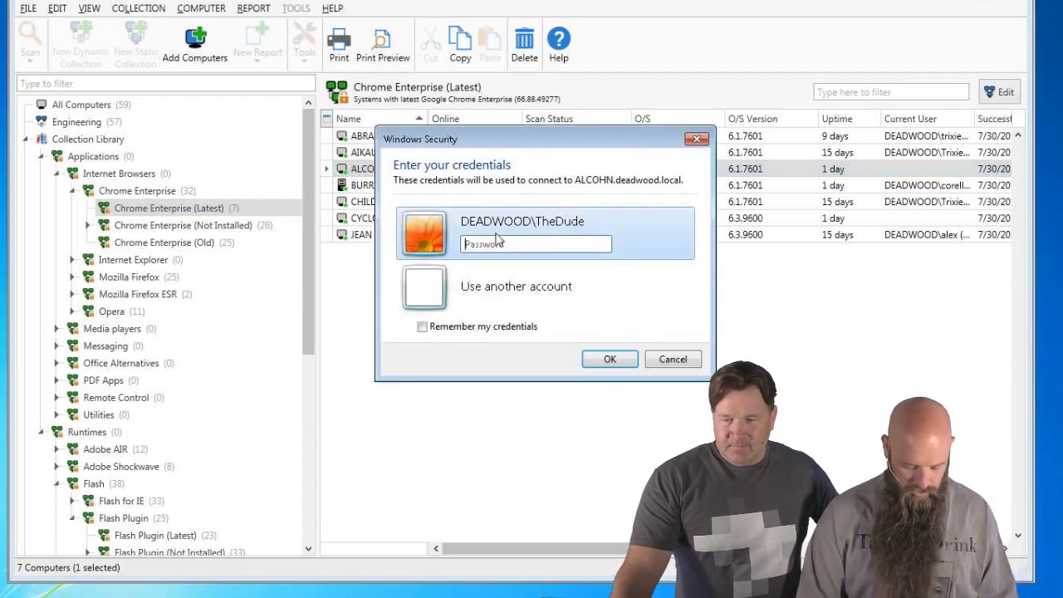
pyautogui.write('password')
pyautogui.press('Return')
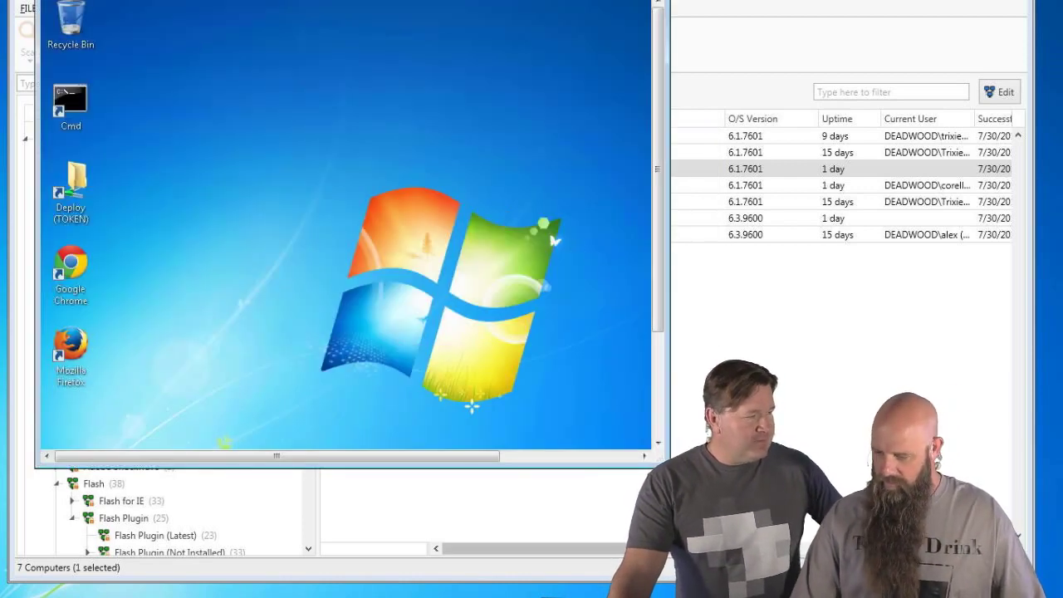
pyautogui.moveTo(669, 249); pyautogui.dragTo(818, 249)
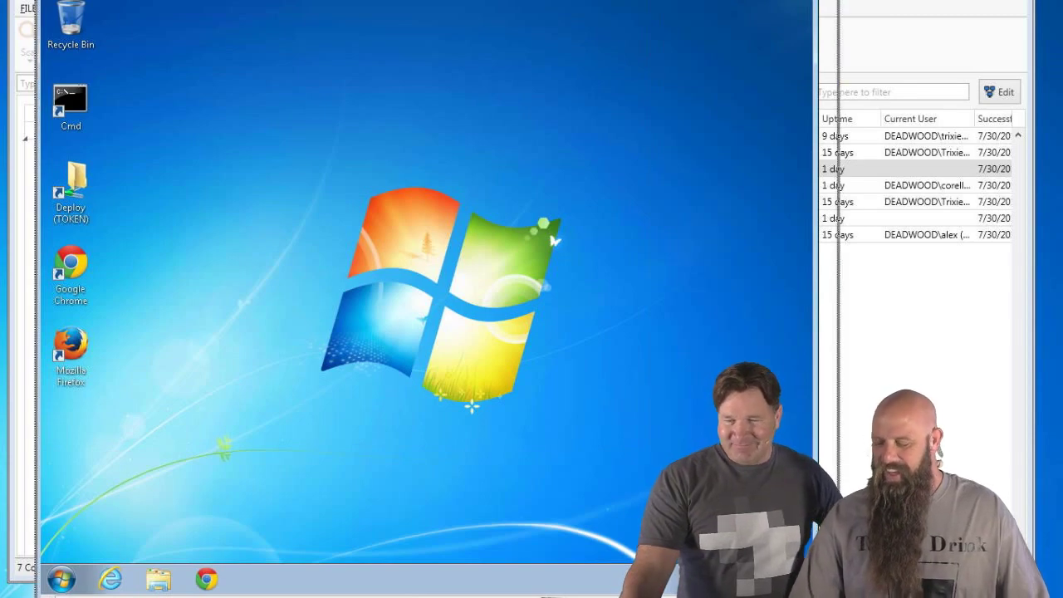
pyautogui.moveTo(817, 249); pyautogui.dragTo(837, 249)
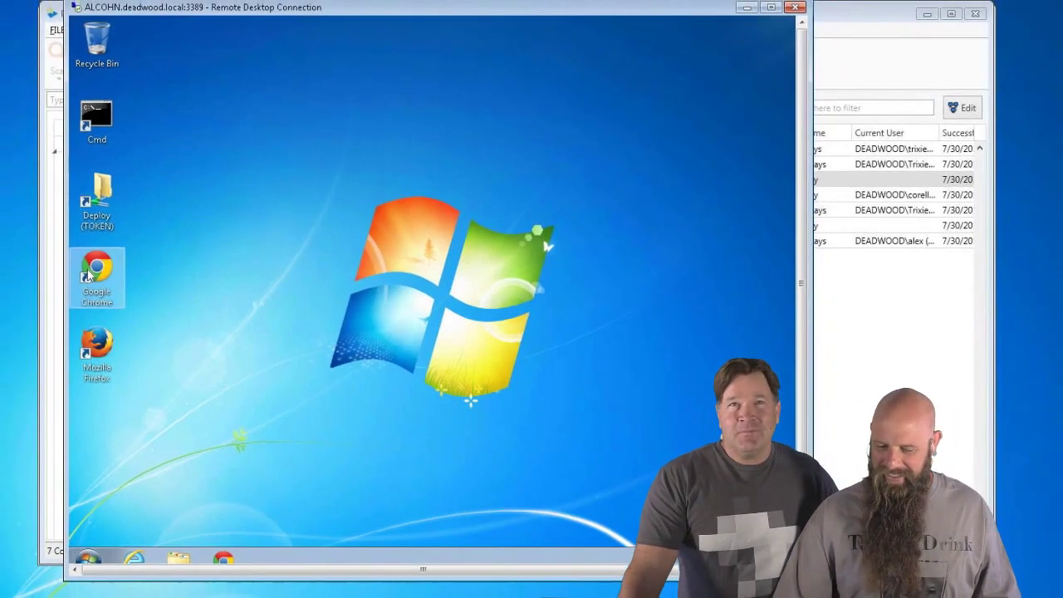
# Launch Chrome on ALCOHN and load adobe.com/software/flash/about/ to check the Flash version.
pyautogui.doubleClick(149, 293)
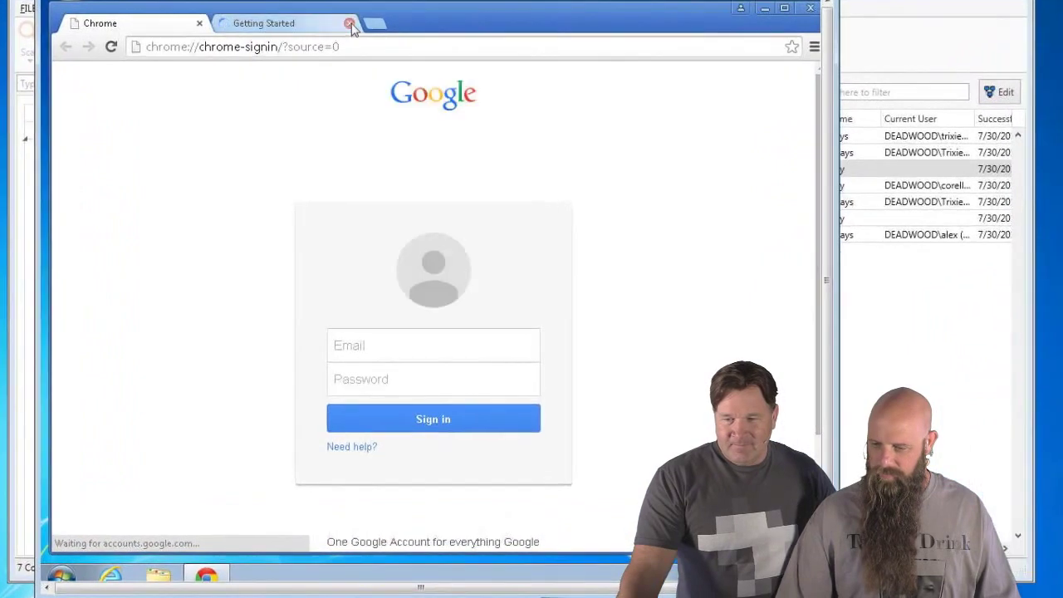
pyautogui.click(332, 55)
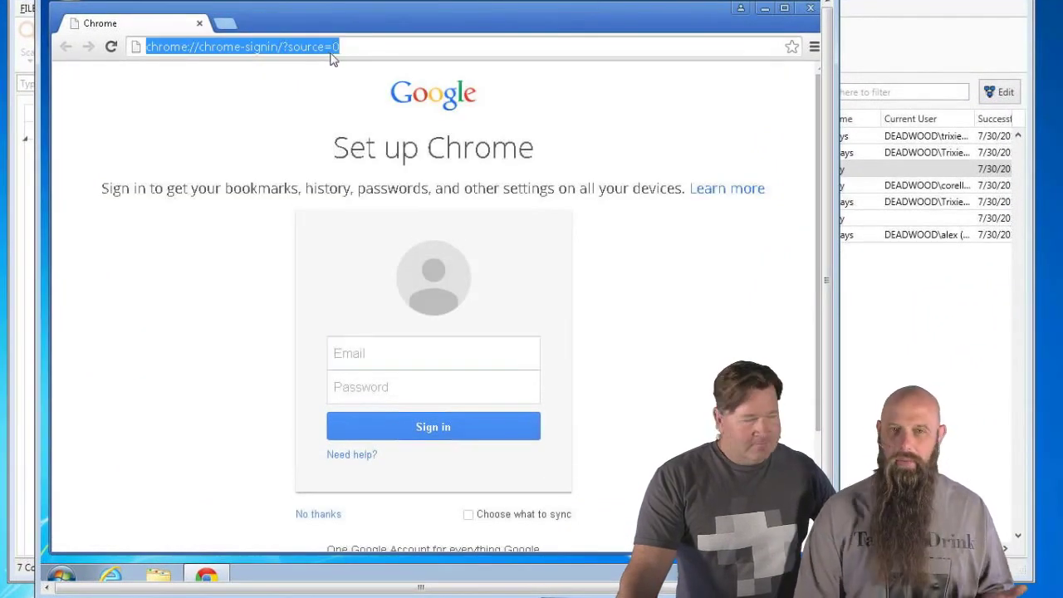
pyautogui.write('adob')
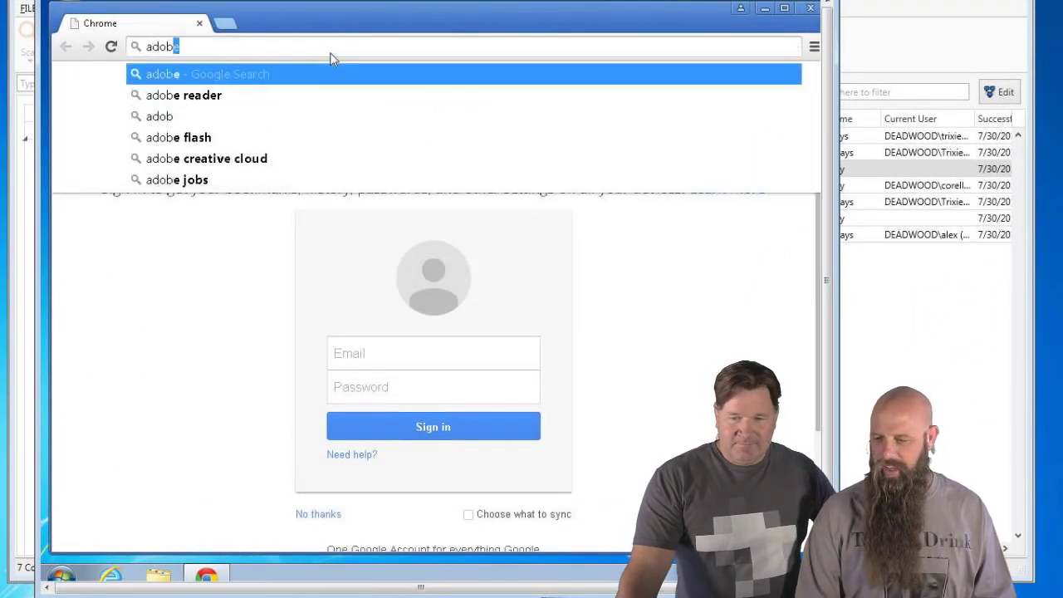
pyautogui.write('e')
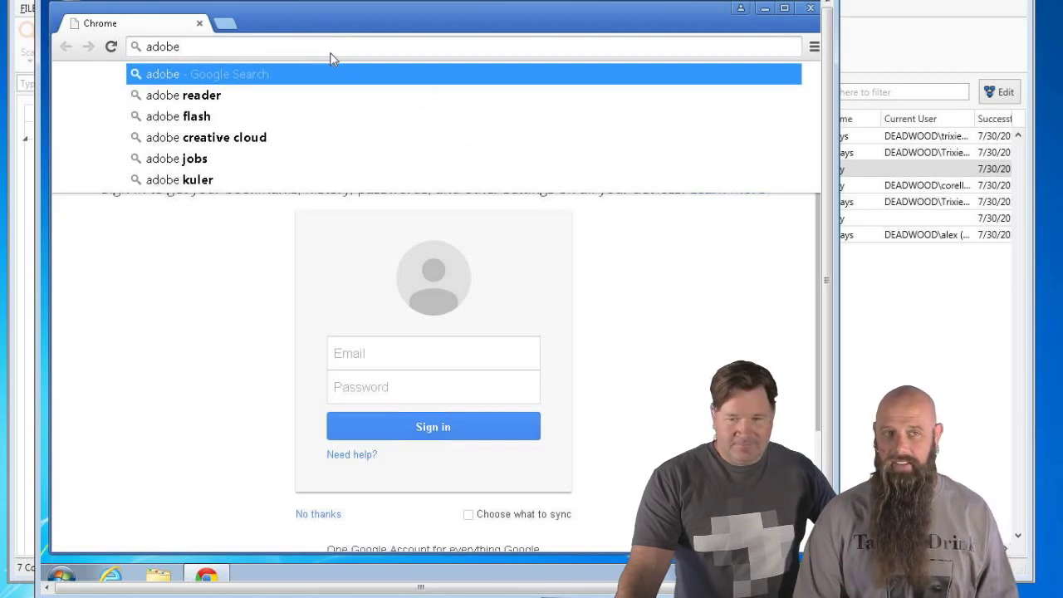
pyautogui.write('.')
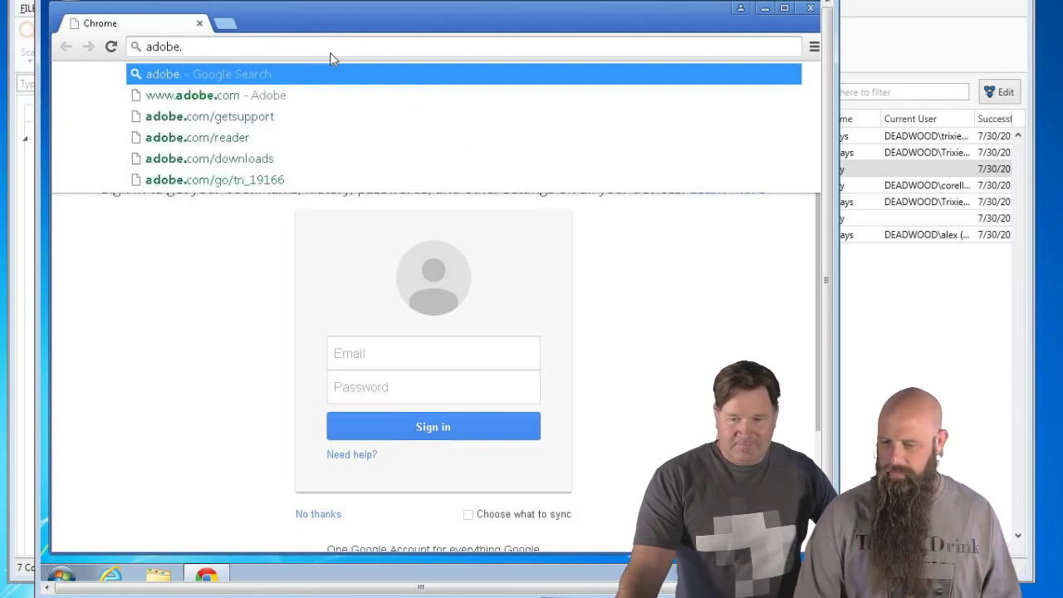
pyautogui.write('com/software/adobe')
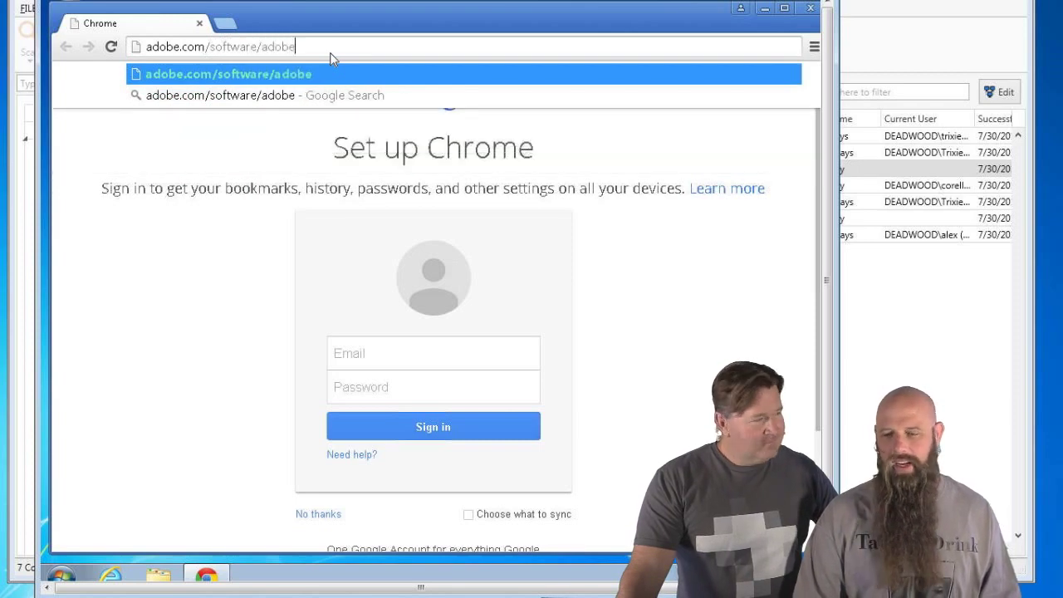
pyautogui.write('/welcome')
pyautogui.press('Return')
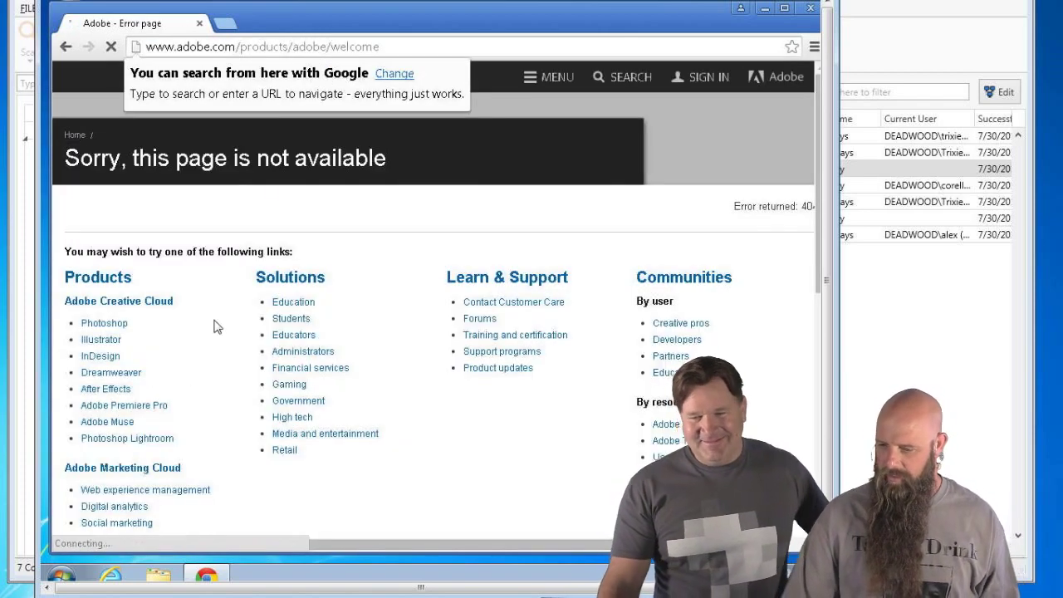
pyautogui.click(404, 47)
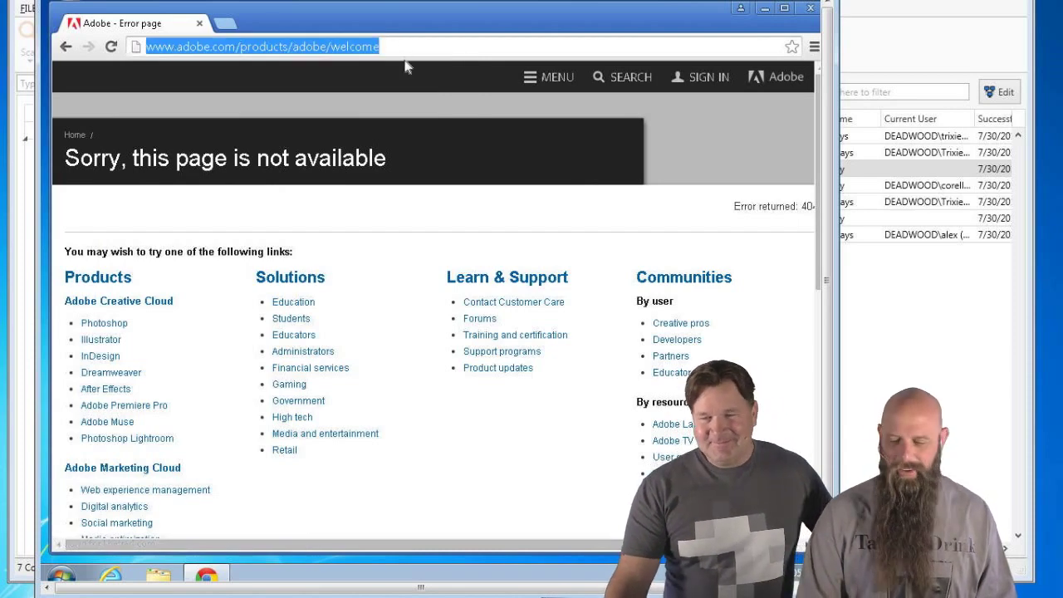
pyautogui.write('adobe.com')
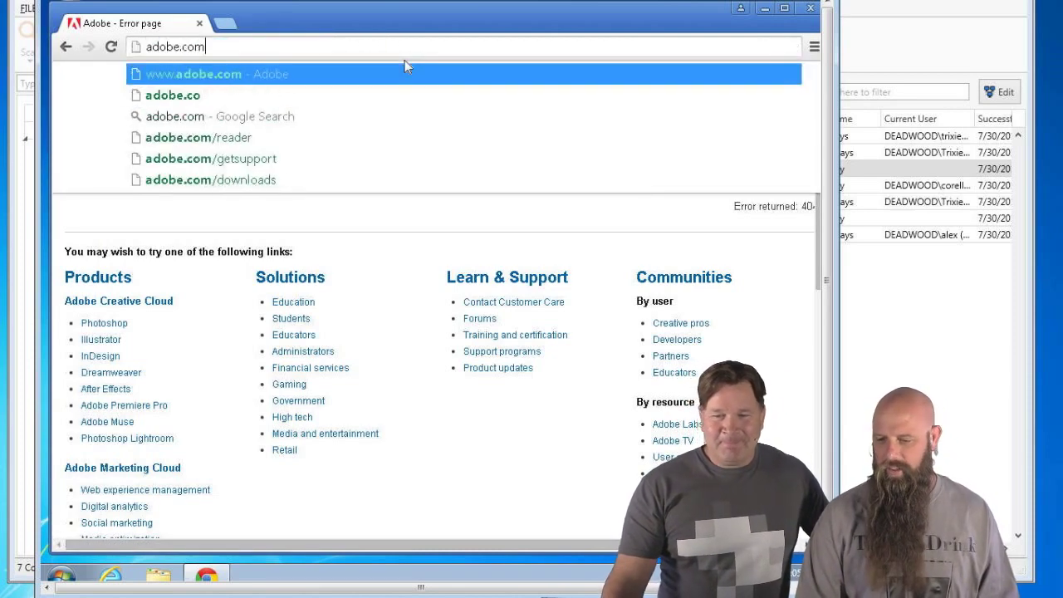
pyautogui.write('/software/')
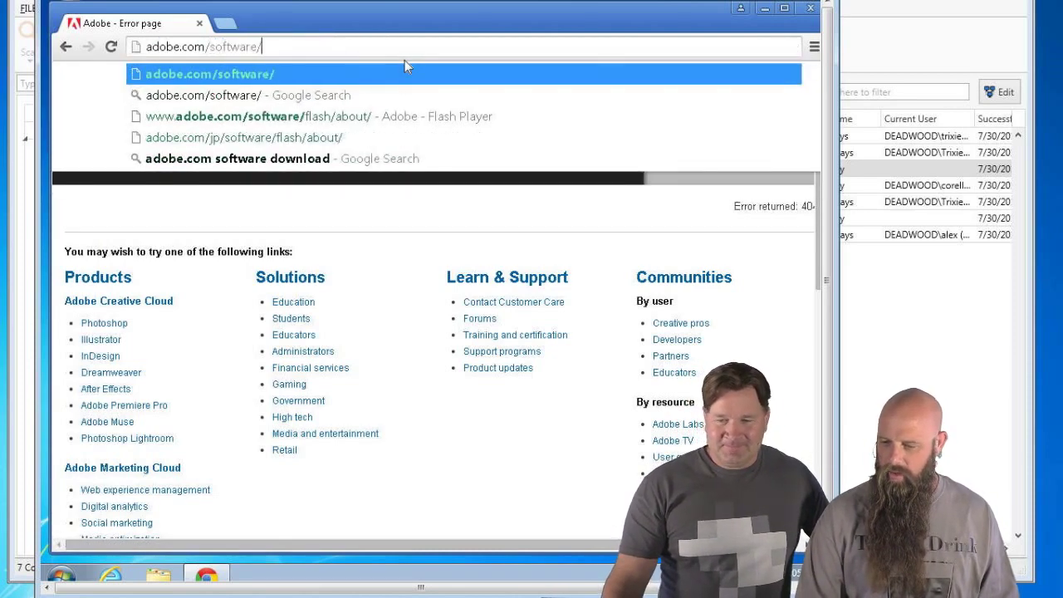
pyautogui.write('flash')
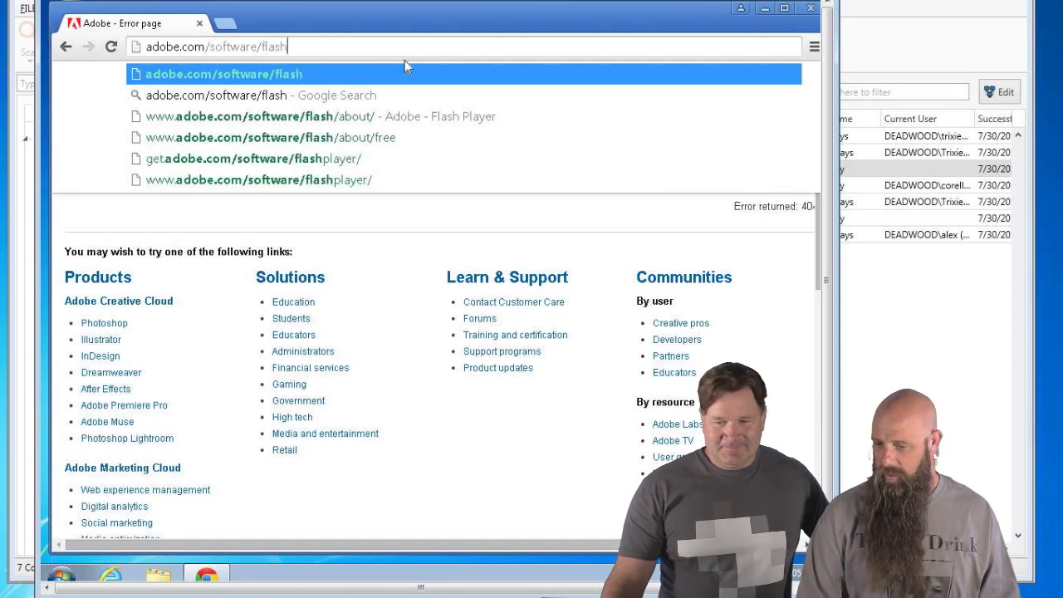
pyautogui.write('/about/')
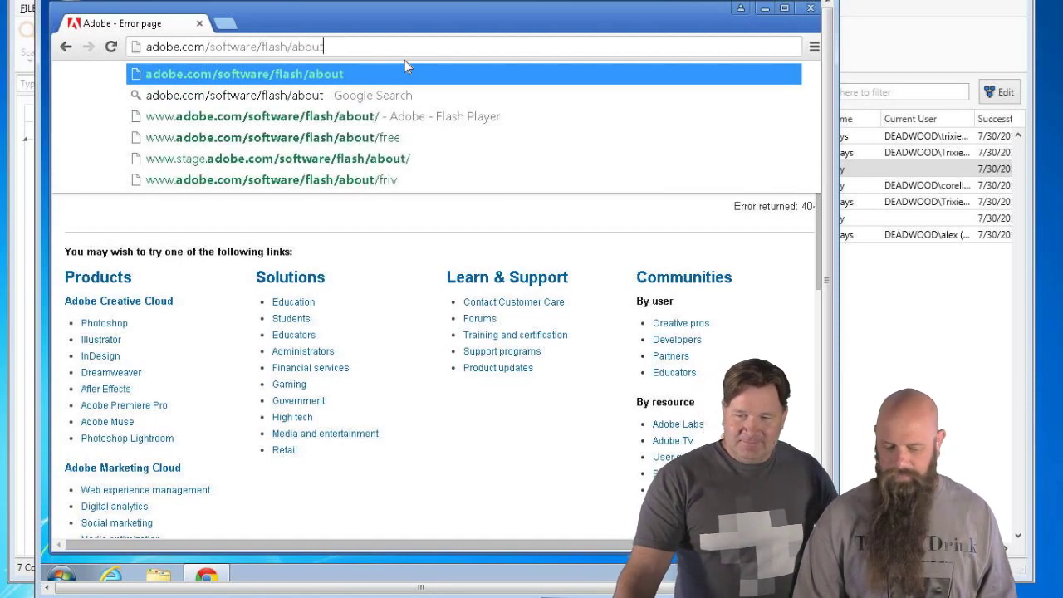
pyautogui.press('Return')
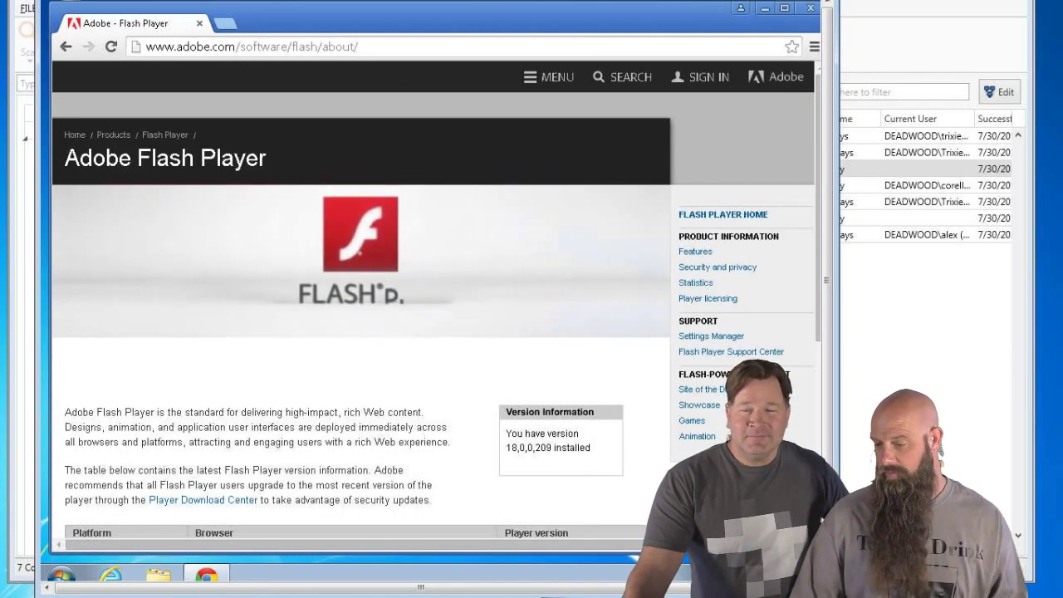
# Refresh and scroll the Flash Player about page, then close Chrome from its menu.
pyautogui.press('F5')
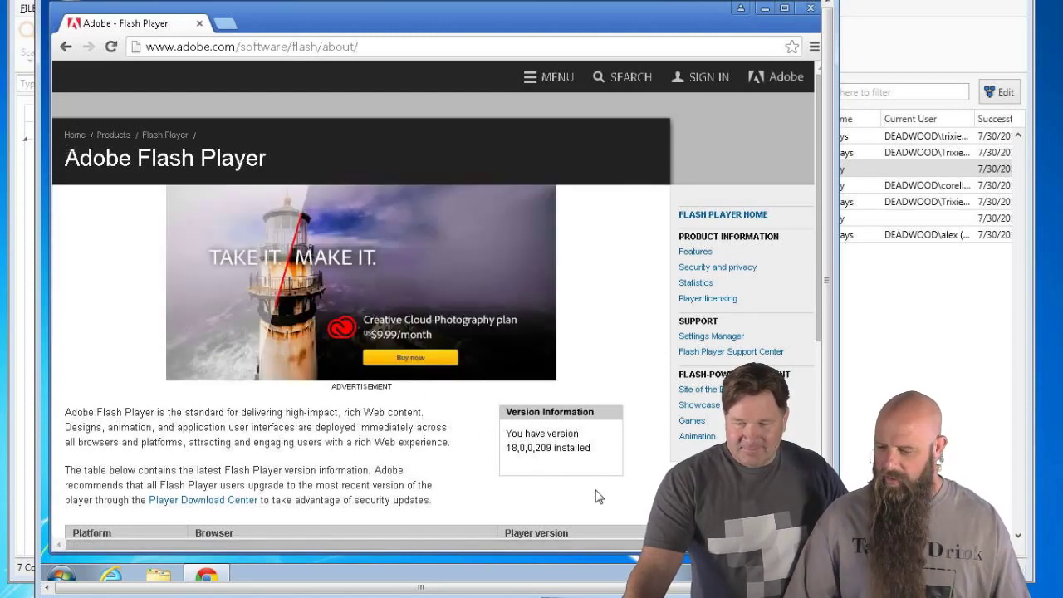
pyautogui.scroll(-3, 595, 497)
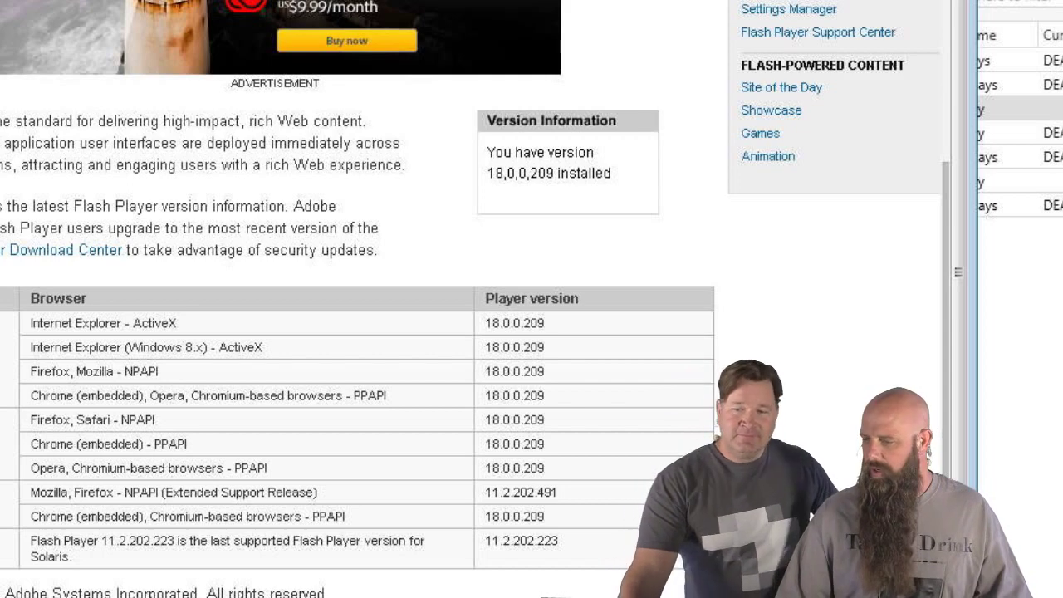
pyautogui.hotkey('alt', 'f')
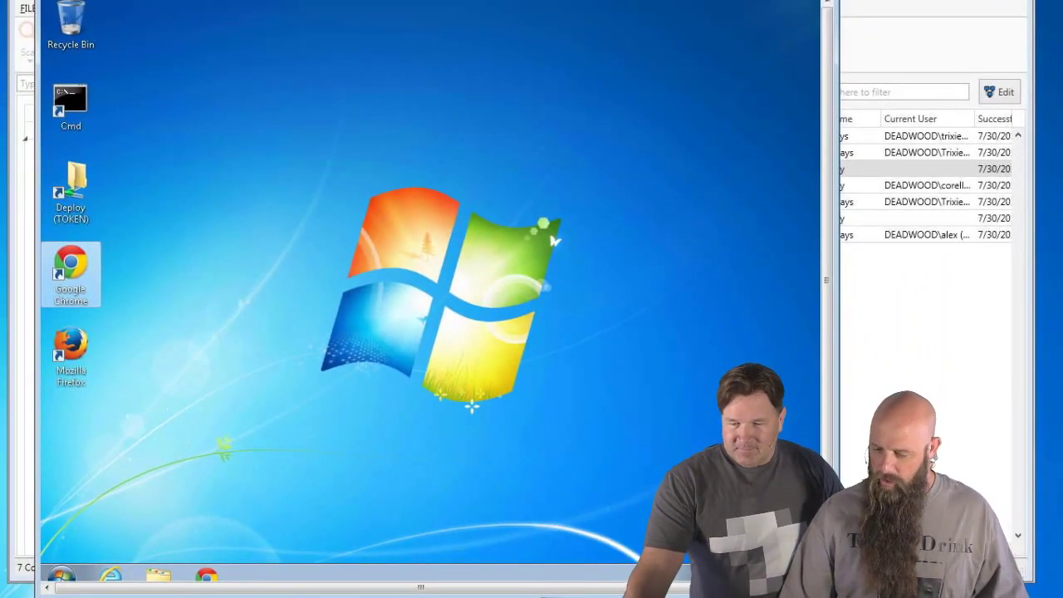
# Deploy the Disable Flash package once to the computer alcohn.
pyautogui.hotkey('alt', 'Tab')
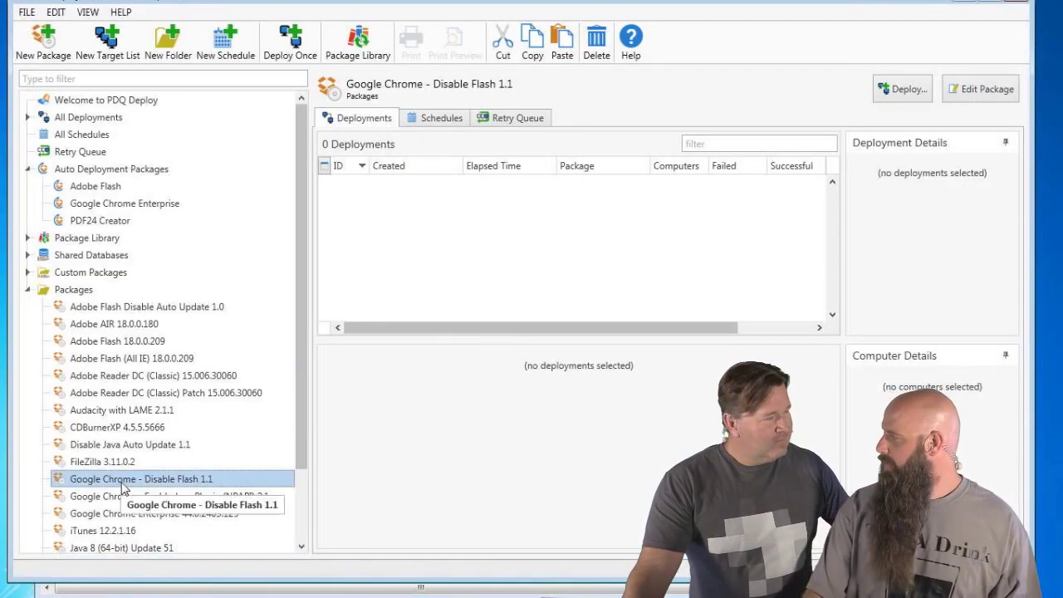
pyautogui.hotkey('ctrl', 'd')
pyautogui.write('al')
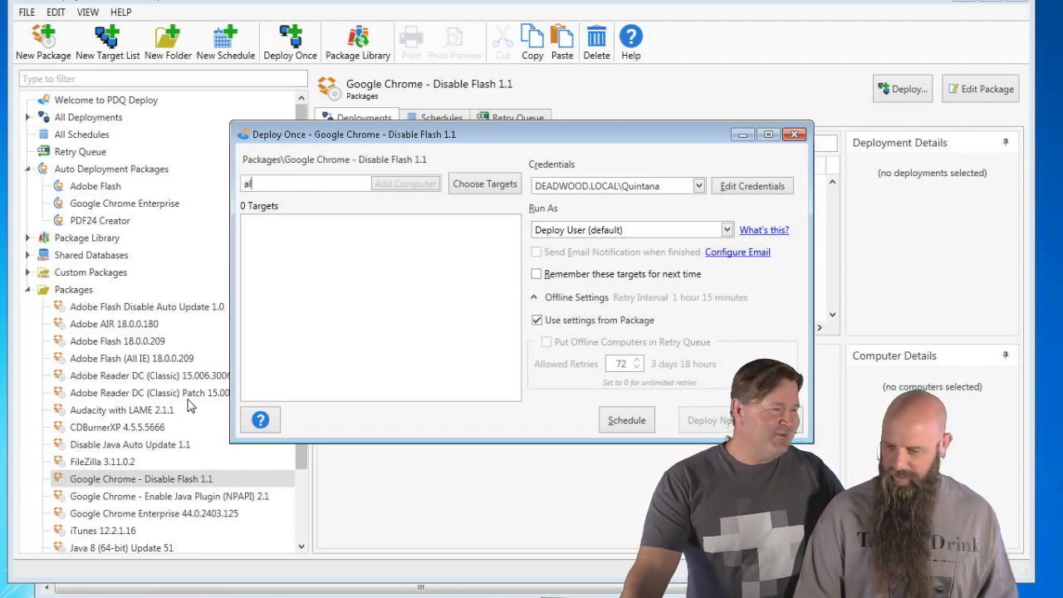
pyautogui.write('cohn')
pyautogui.press('Return')
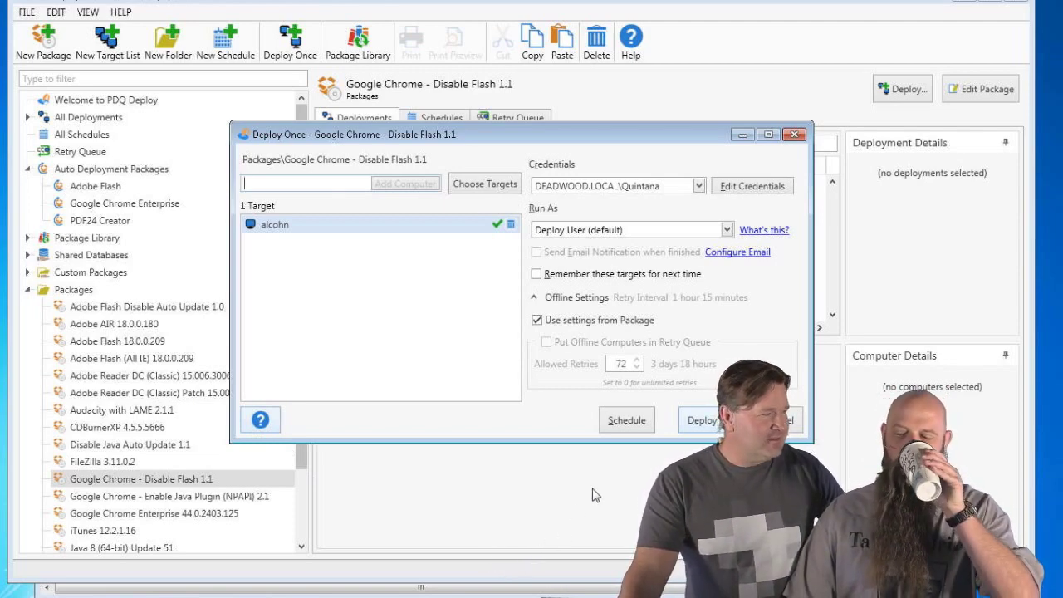
pyautogui.click(700, 421)
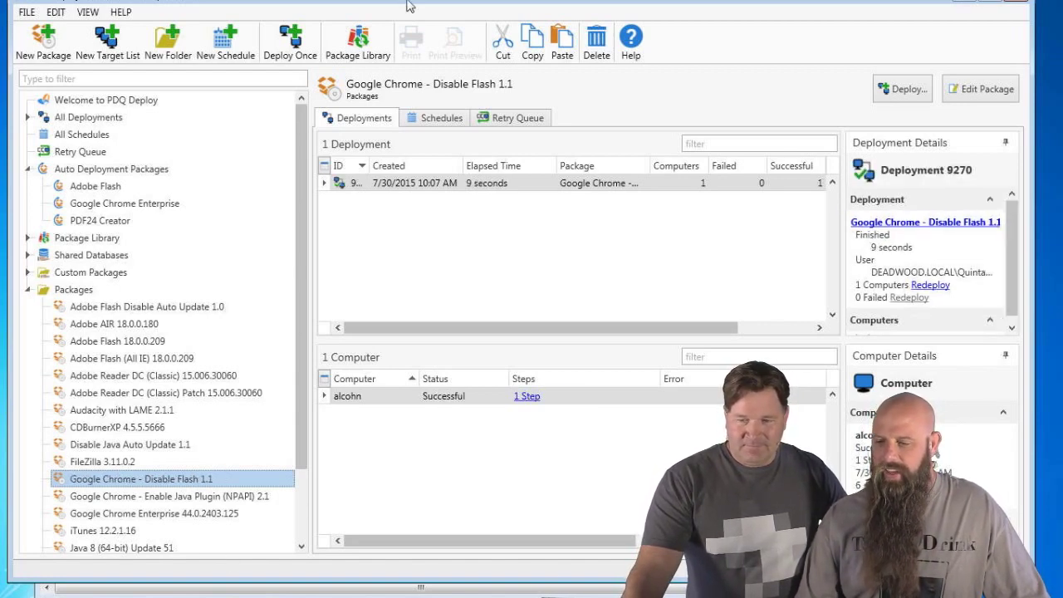
# Switch back to ALCOHN's desktop and relaunch Google Chrome there.
pyautogui.hotkey('alt', 'Tab')
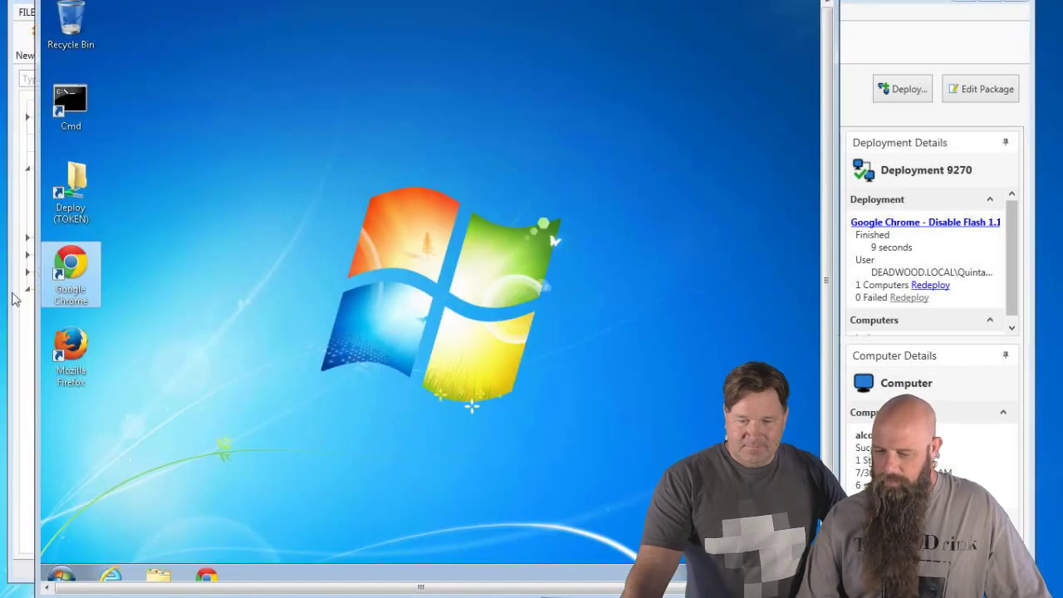
pyautogui.doubleClick(90, 279)
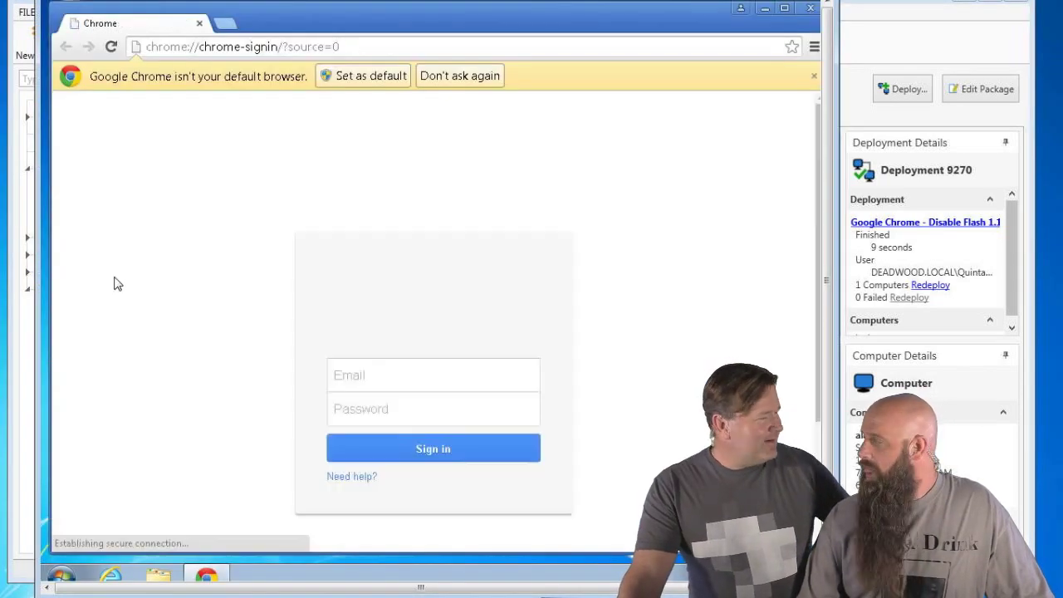
# Enter adobe.com/ into Chrome's address bar on ALCOHN.
pyautogui.click(202, 45)
pyautogui.write('adobe.com')
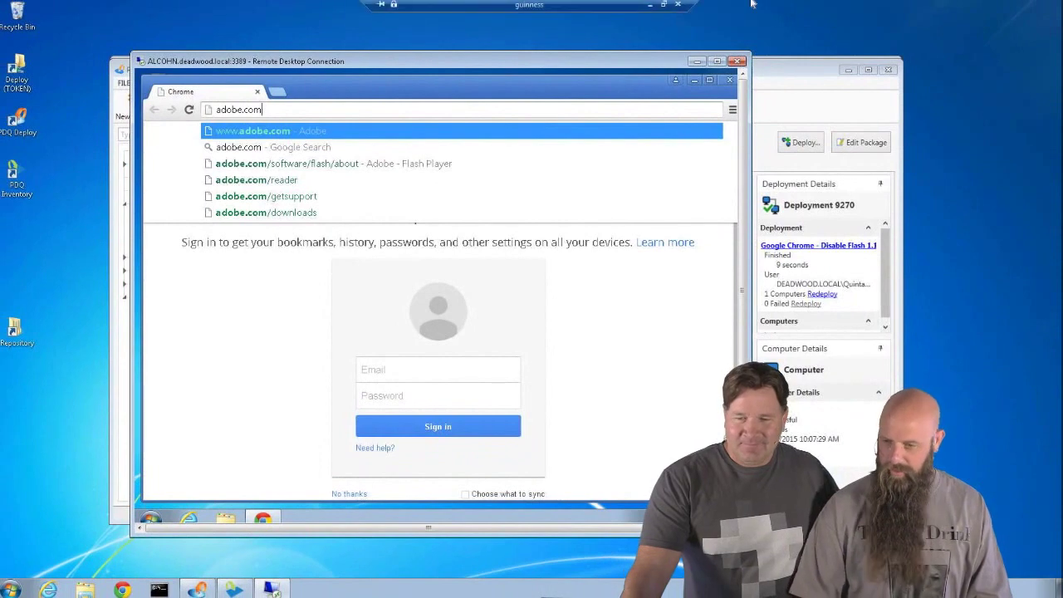
pyautogui.write('/software/flash/about')
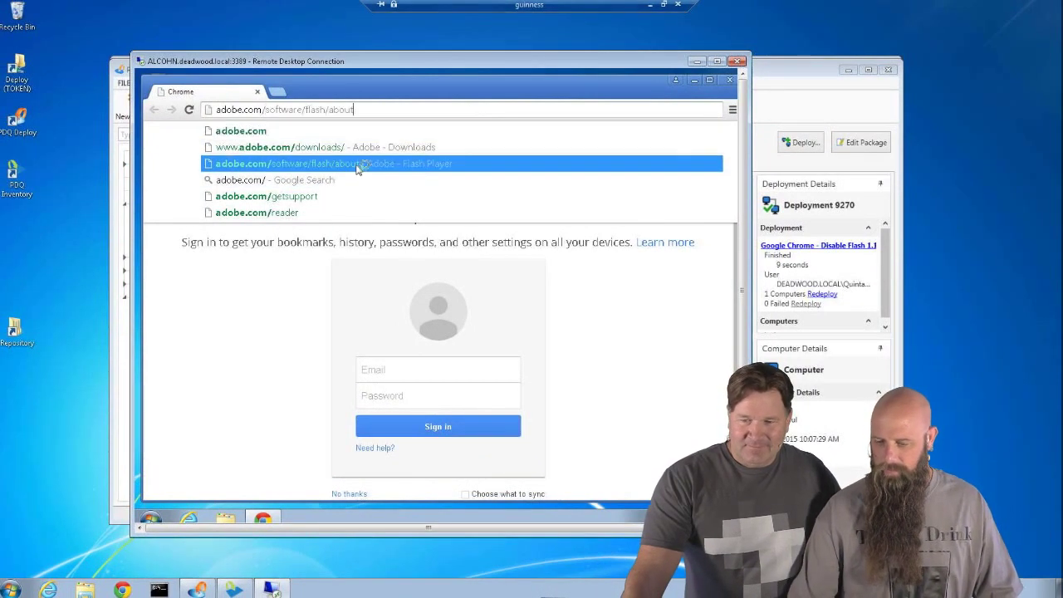
# Load Adobe's Flash Player about page from the address-bar suggestion, showing Flash disabled.
pyautogui.click(358, 165)
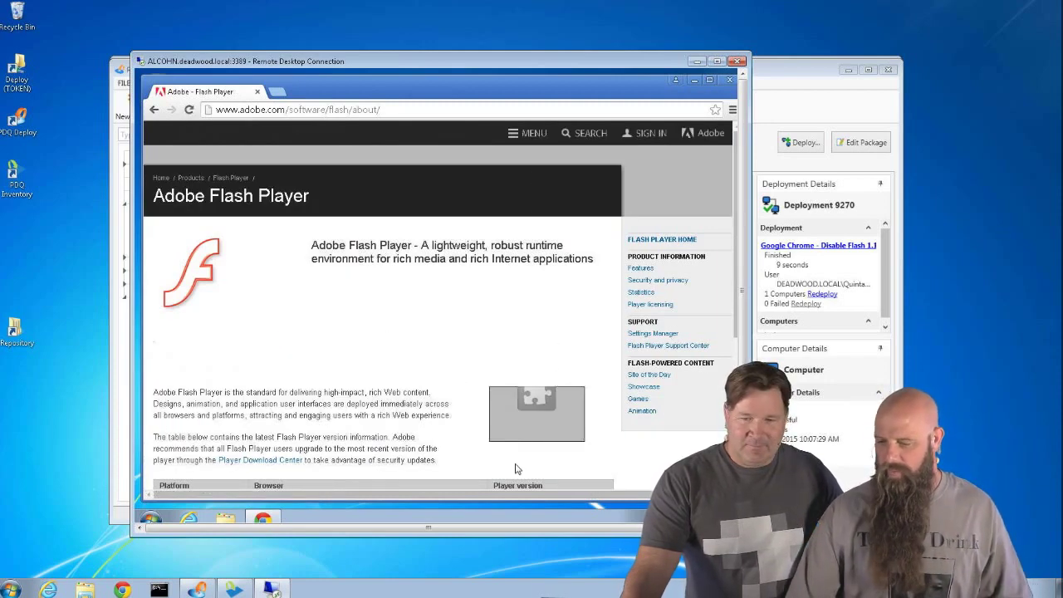
pyautogui.moveTo(561, 436)
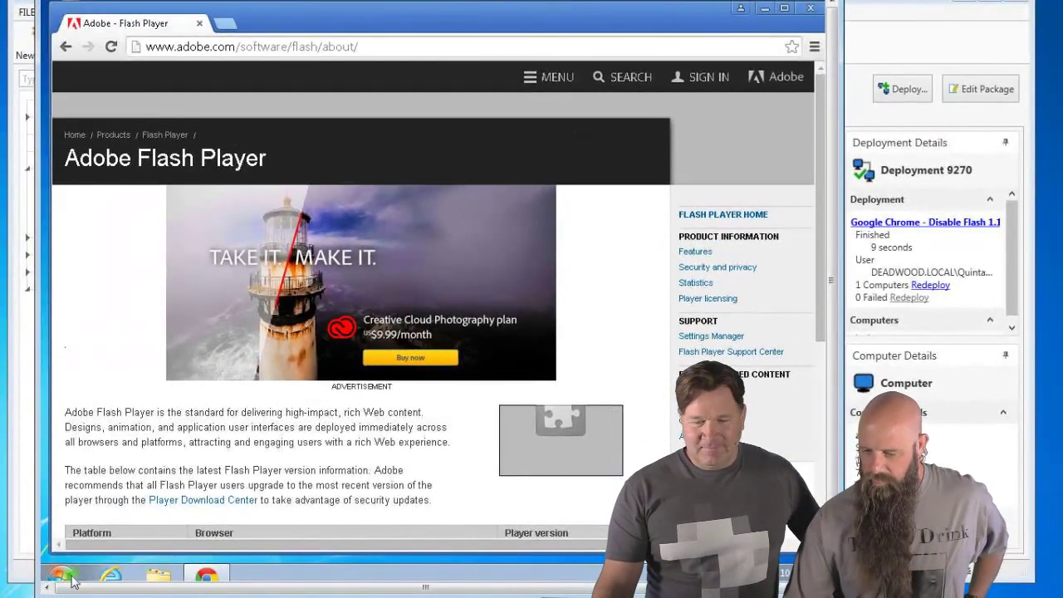
# Launch Registry Editor through Run and UAC on ALCOHN and reposition its window.
pyautogui.click(61, 575)
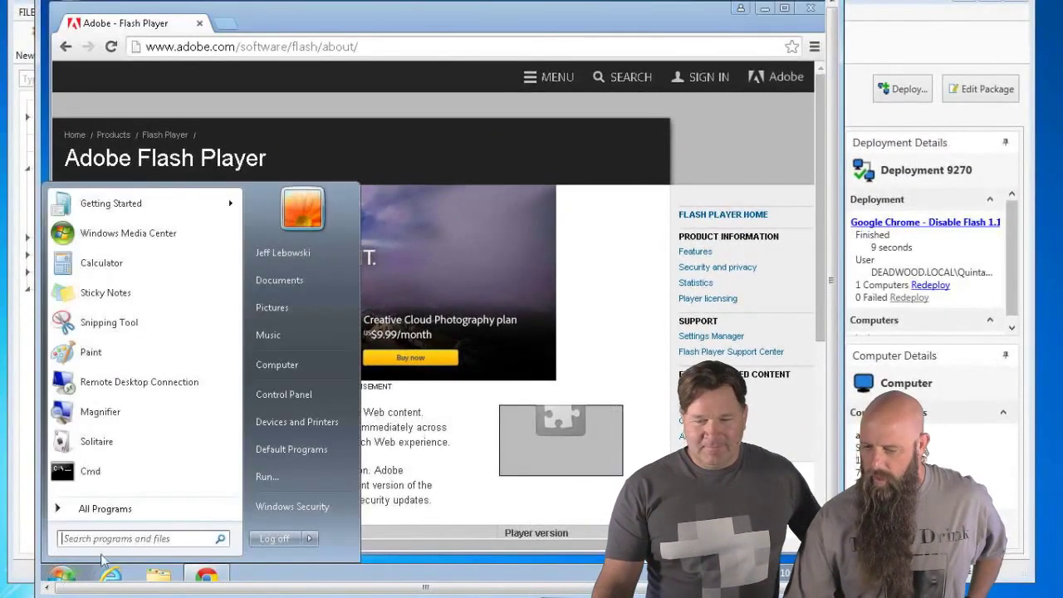
pyautogui.click(267, 480)
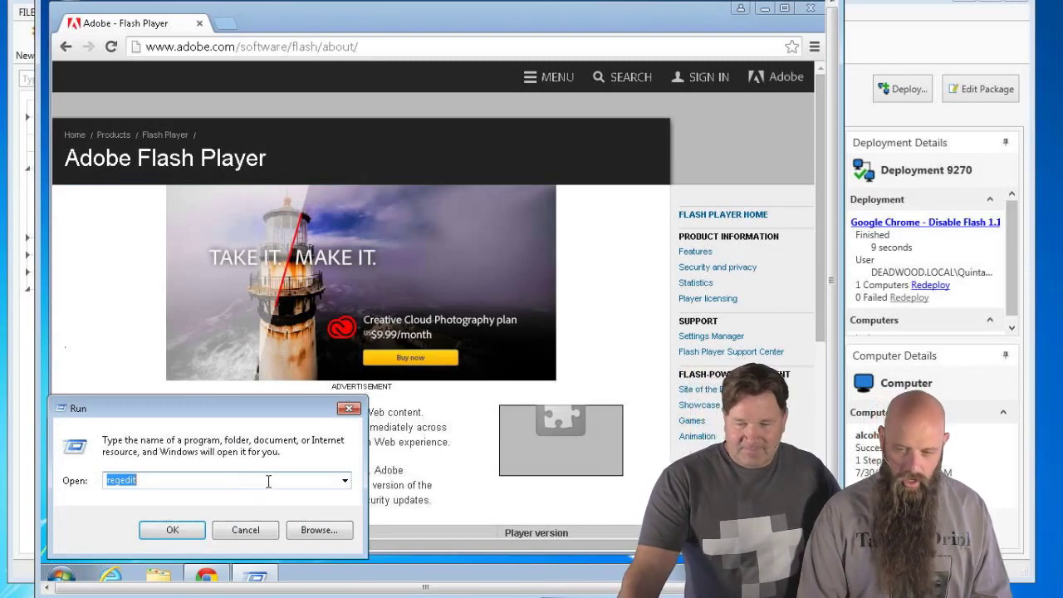
pyautogui.press('Return')
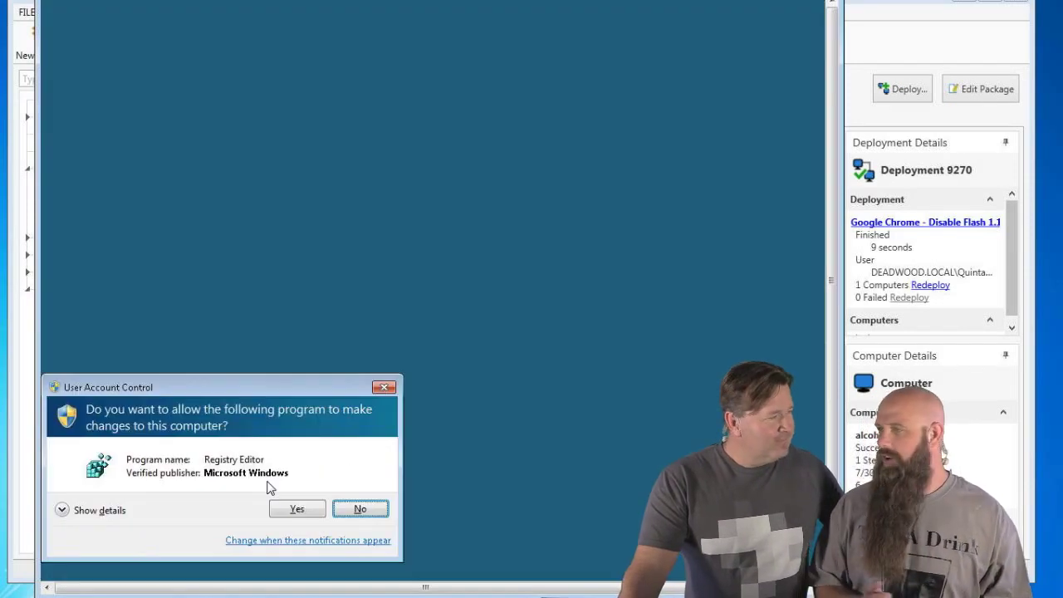
pyautogui.click(297, 509)
pyautogui.moveTo(316, 184)
pyautogui.mouseDown()
pyautogui.moveTo(291, 129)
pyautogui.moveTo(231, 62)
pyautogui.mouseUp()
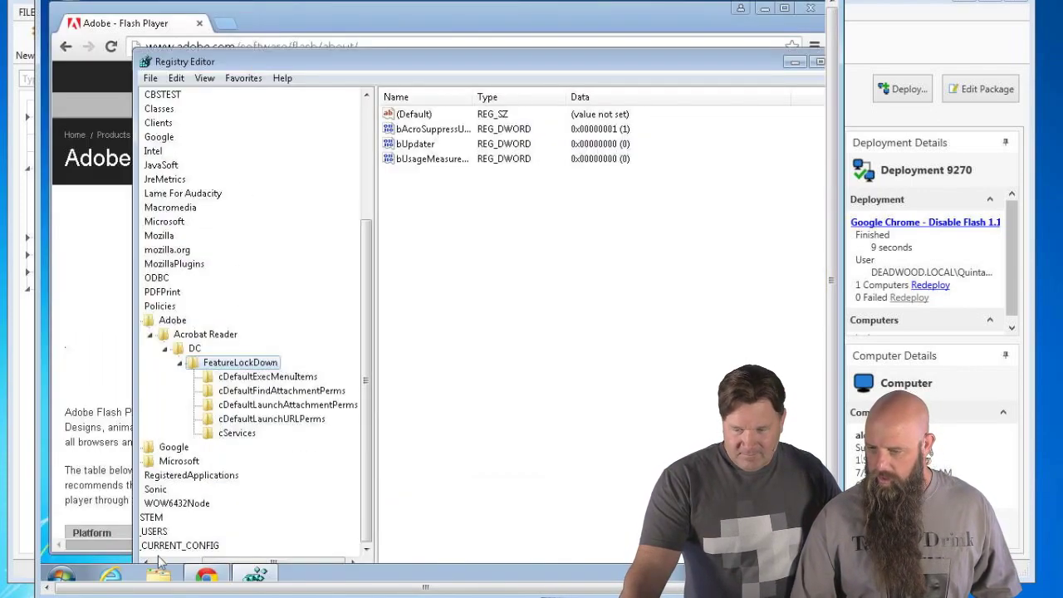
pyautogui.moveTo(260, 62); pyautogui.dragTo(226, 44)
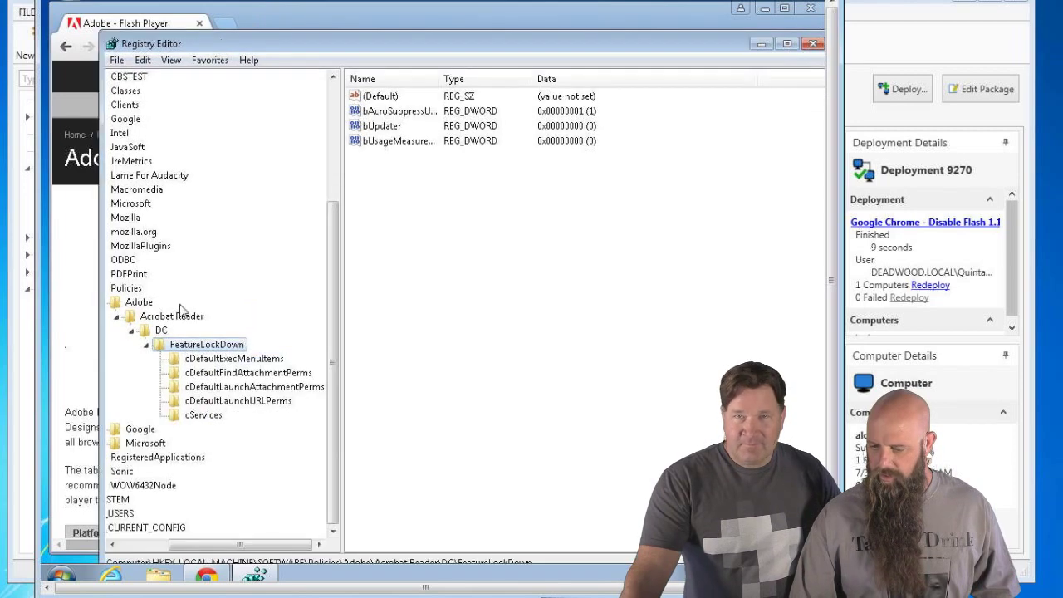
# Browse to HKLM\SOFTWARE\Policies\Google\Chrome\DisabledPlugins to see Adobe Flash Player* listed.
pyautogui.click(142, 543)
pyautogui.click(161, 290)
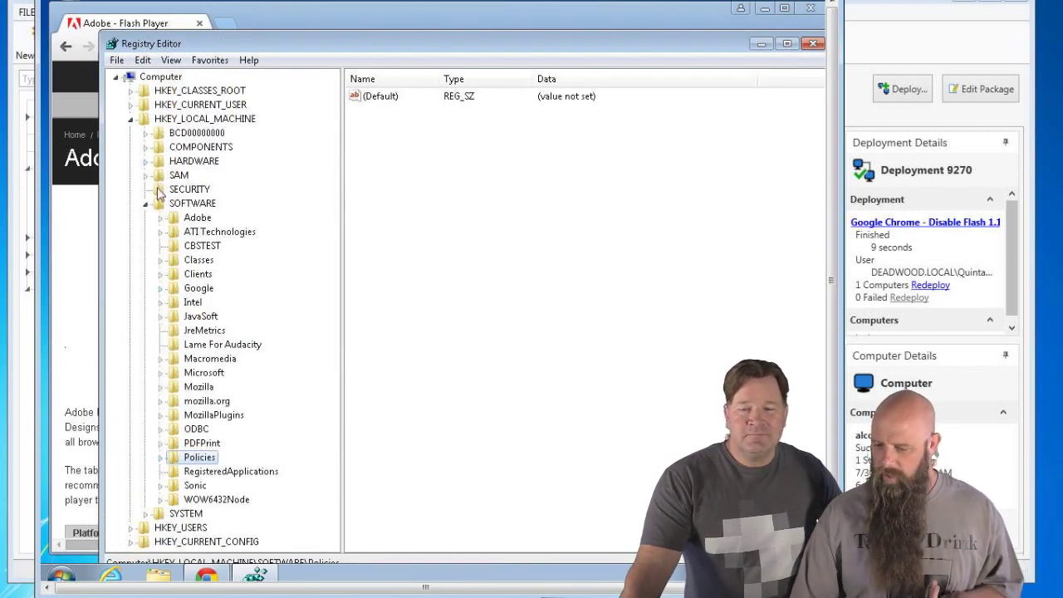
pyautogui.click(161, 457)
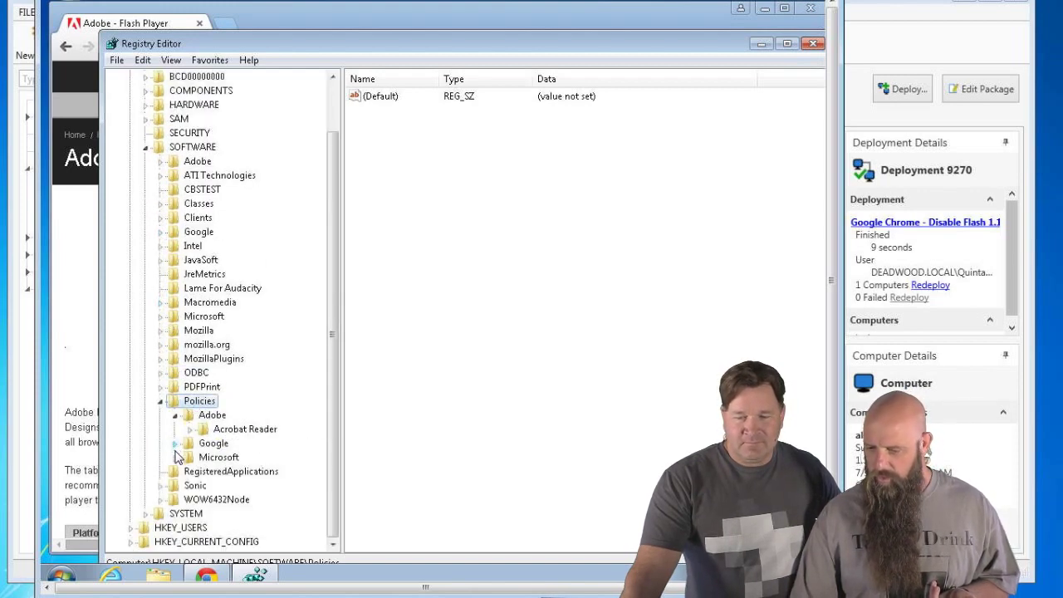
pyautogui.click(175, 449)
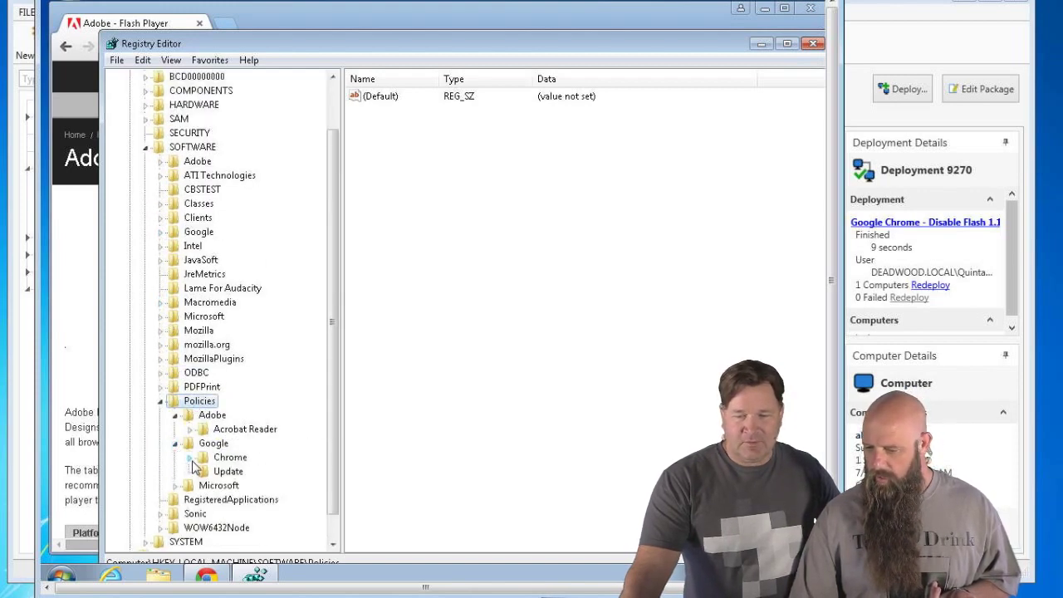
pyautogui.click(190, 458)
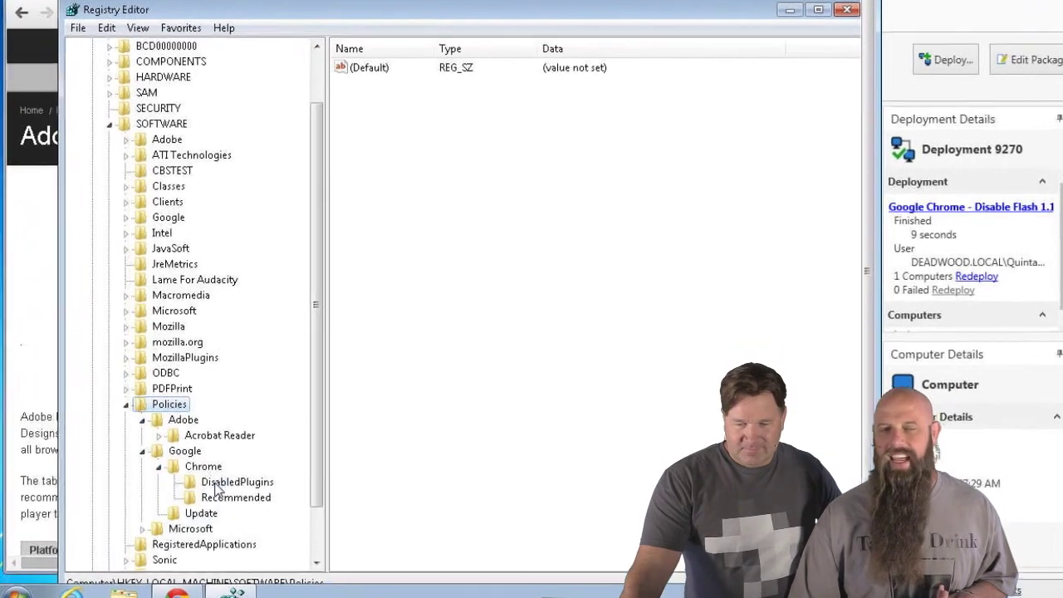
pyautogui.click(244, 472)
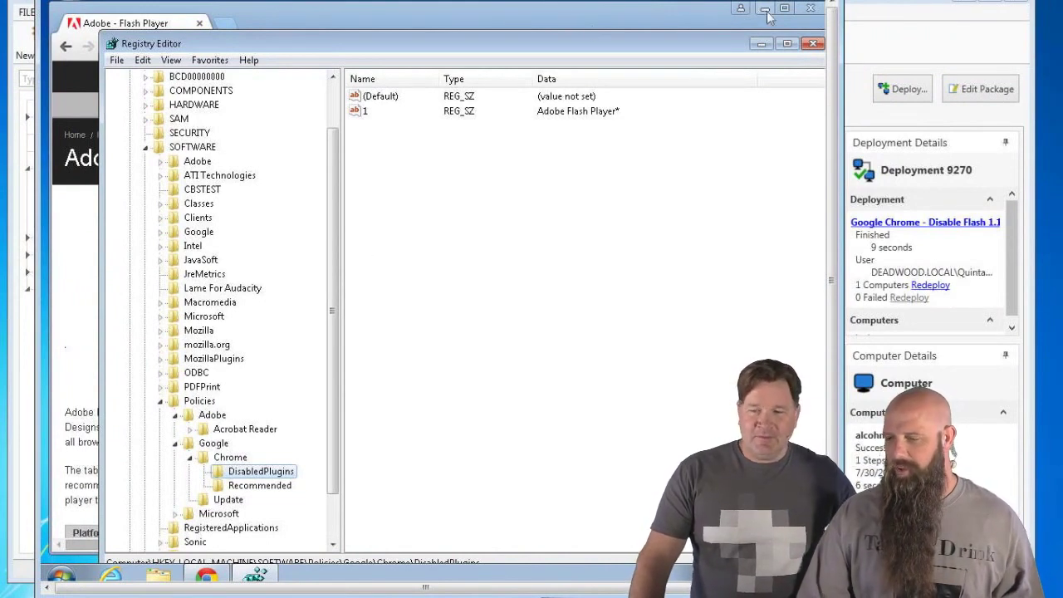
# Close Registry Editor and exit Google Chrome.
pyautogui.click(811, 44)
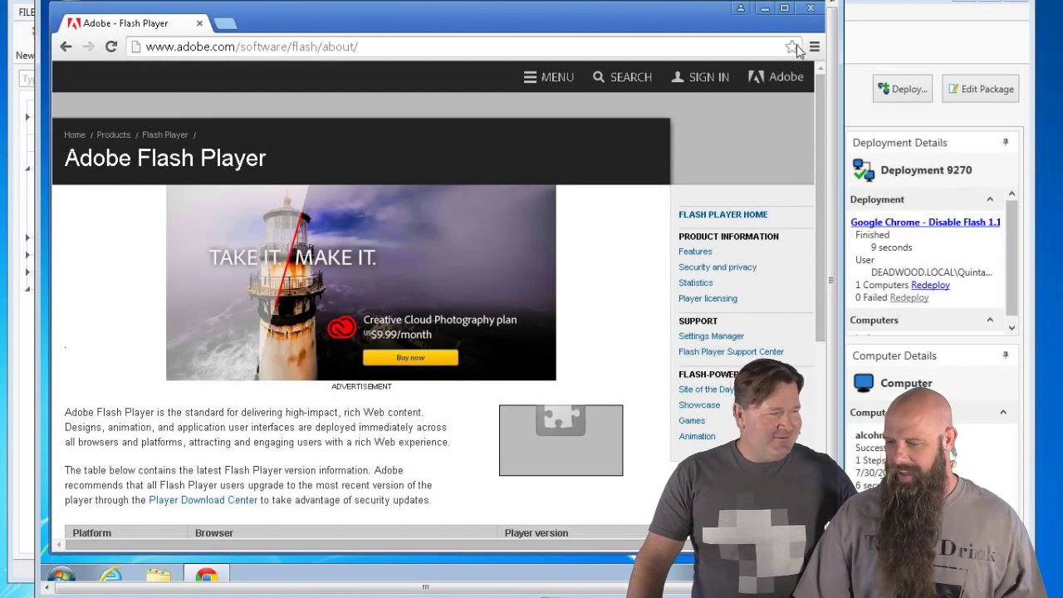
pyautogui.click(812, 47)
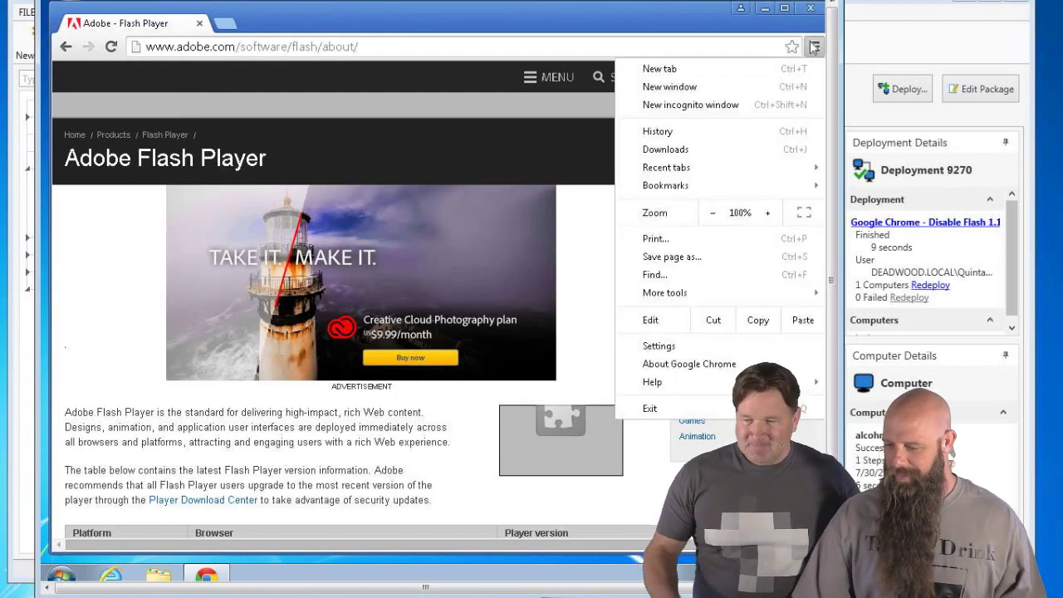
pyautogui.click(698, 407)
# Back in PDQ Deploy, duplicate the Disable Flash package and open the copy.
pyautogui.click(869, 45)
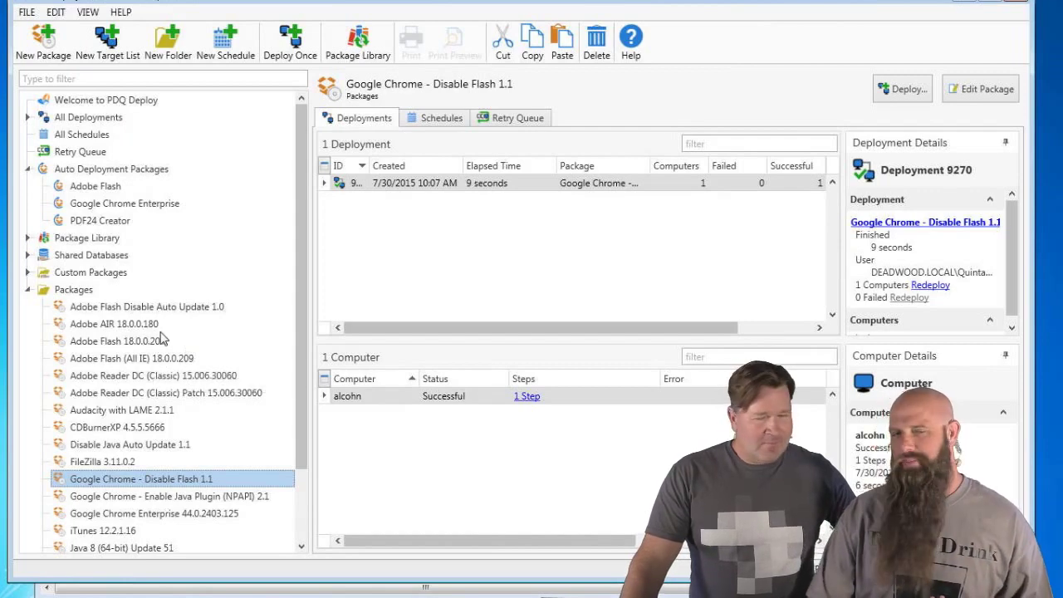
pyautogui.rightClick(125, 487)
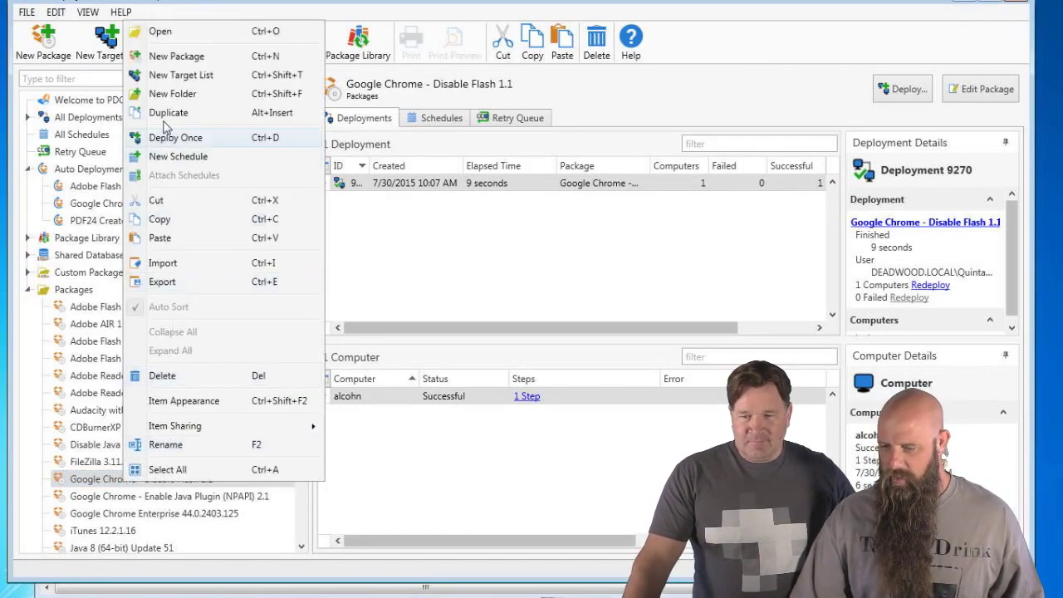
pyautogui.click(166, 113)
pyautogui.doubleClick(148, 498)
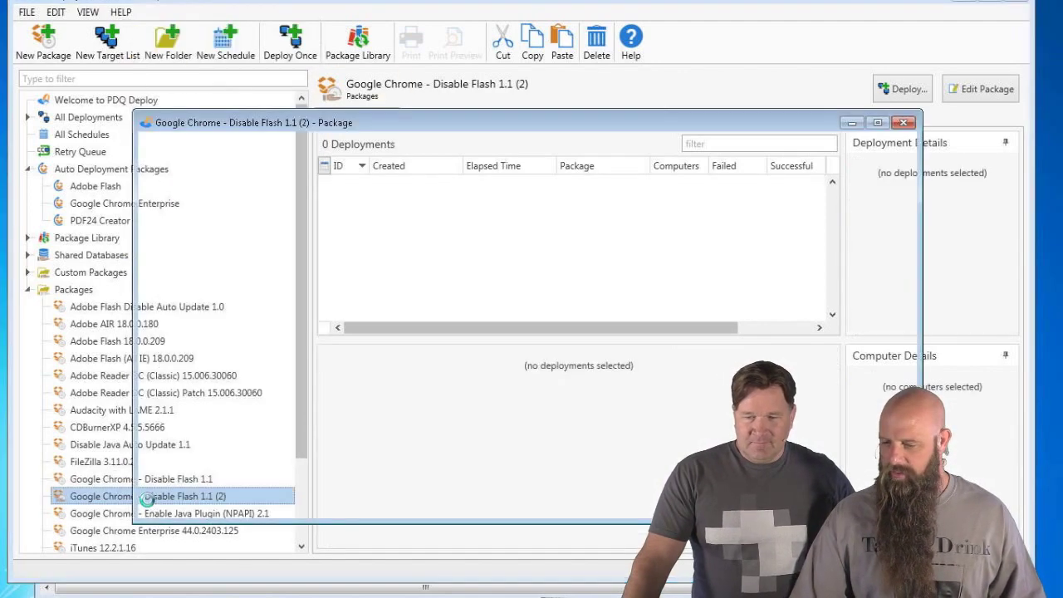
# Replace Disable with Enable in the copy's name and step parameters, then save and close.
pyautogui.click(249, 213)
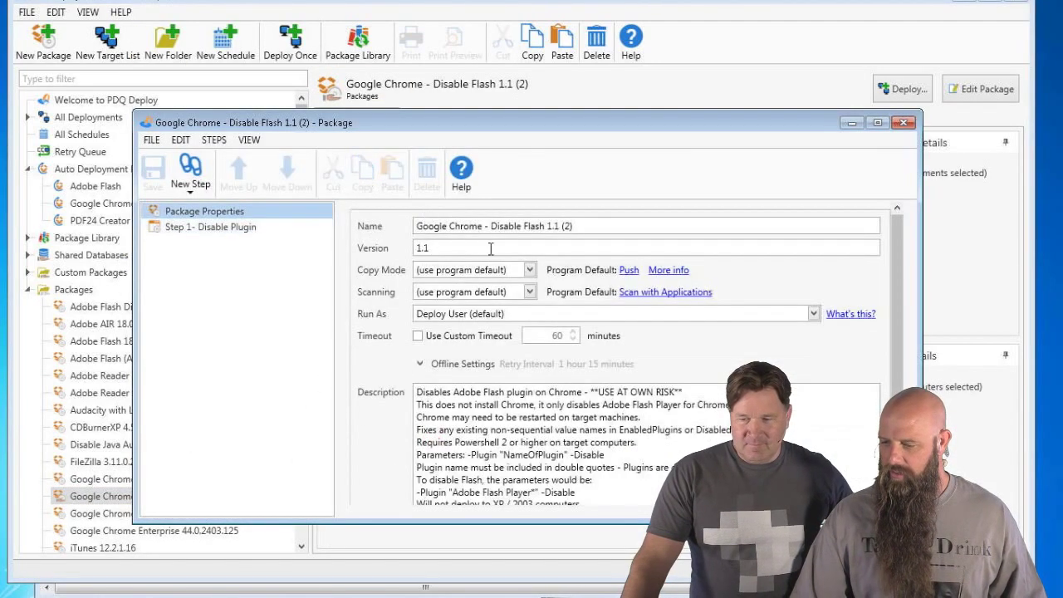
pyautogui.doubleClick(508, 229)
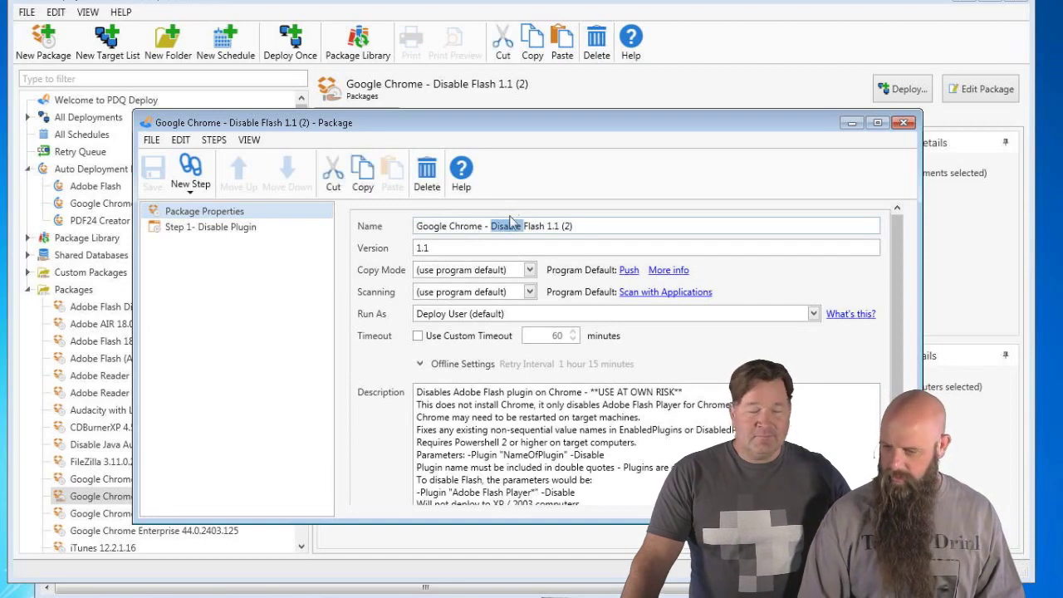
pyautogui.write('Enable')
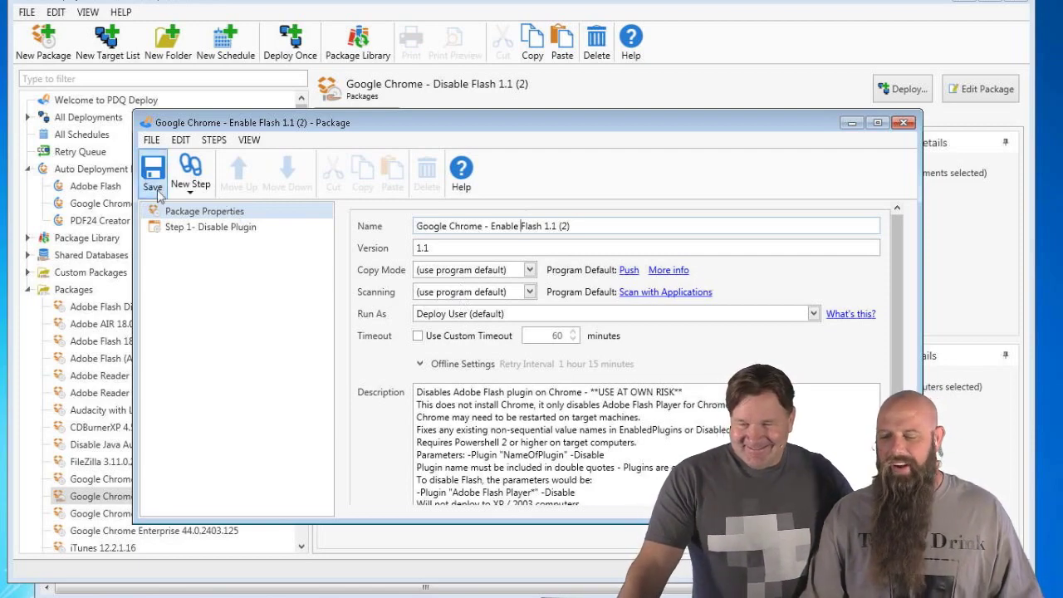
pyautogui.click(199, 229)
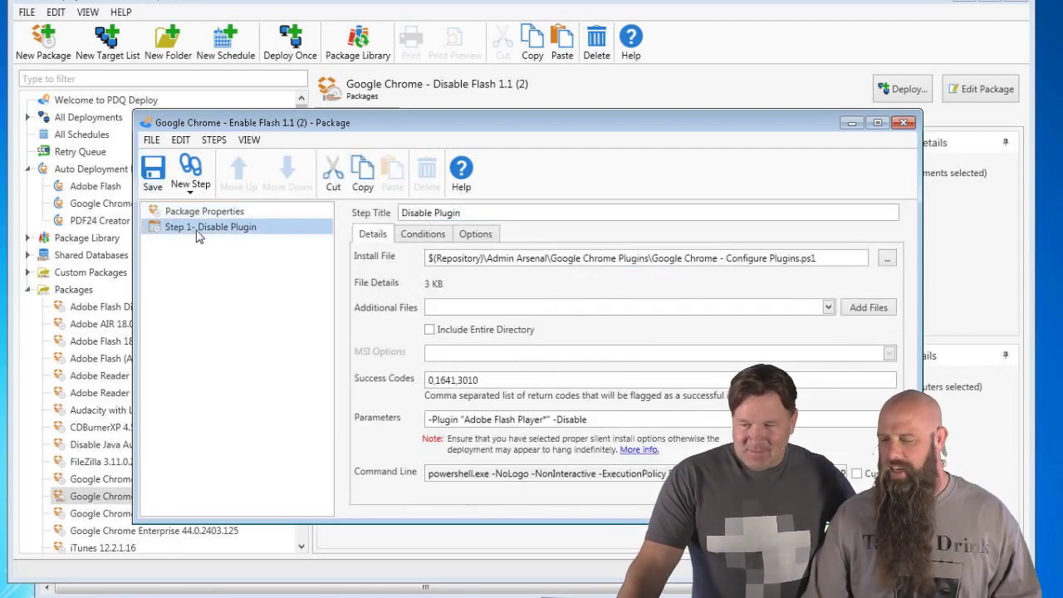
pyautogui.doubleClick(577, 422)
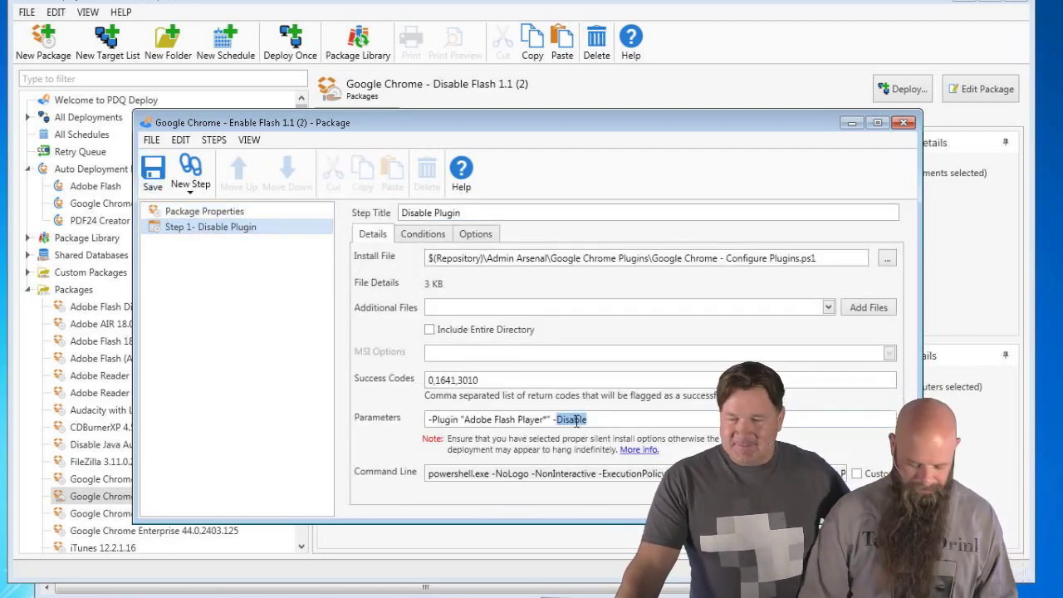
pyautogui.write('Enable')
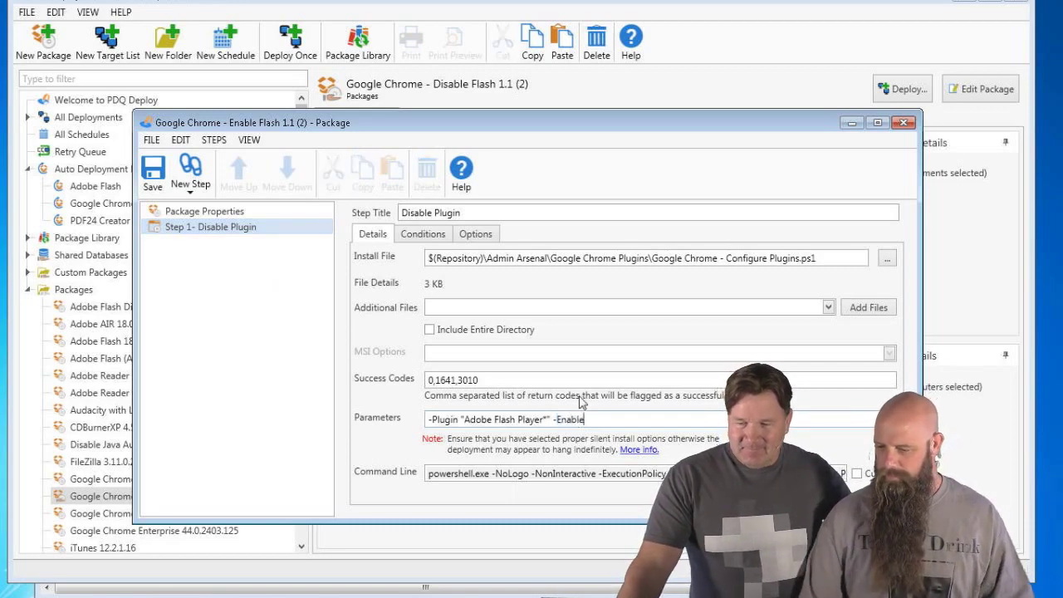
pyautogui.click(153, 171)
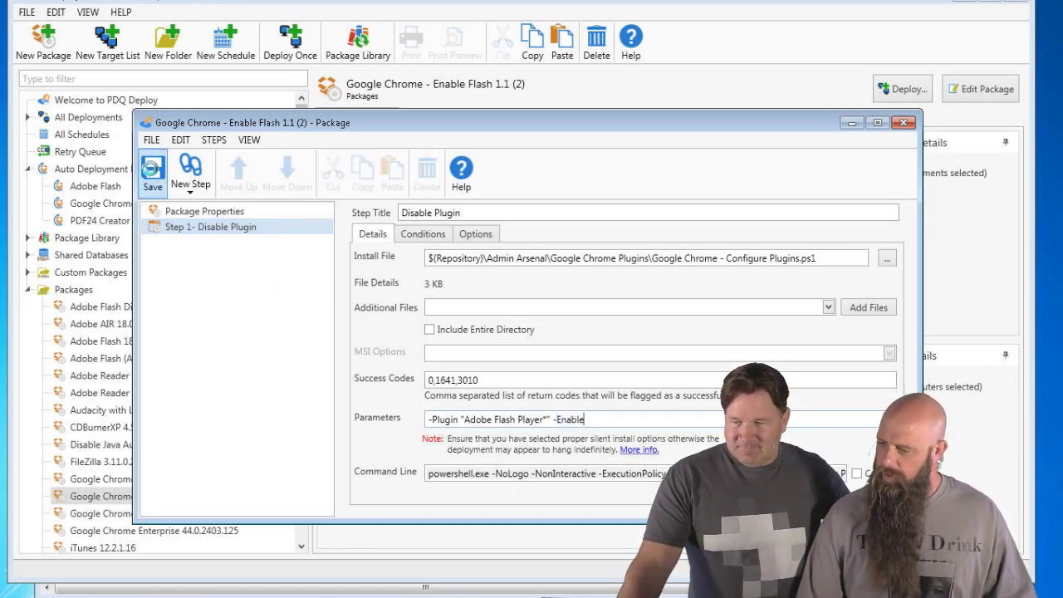
pyautogui.click(904, 122)
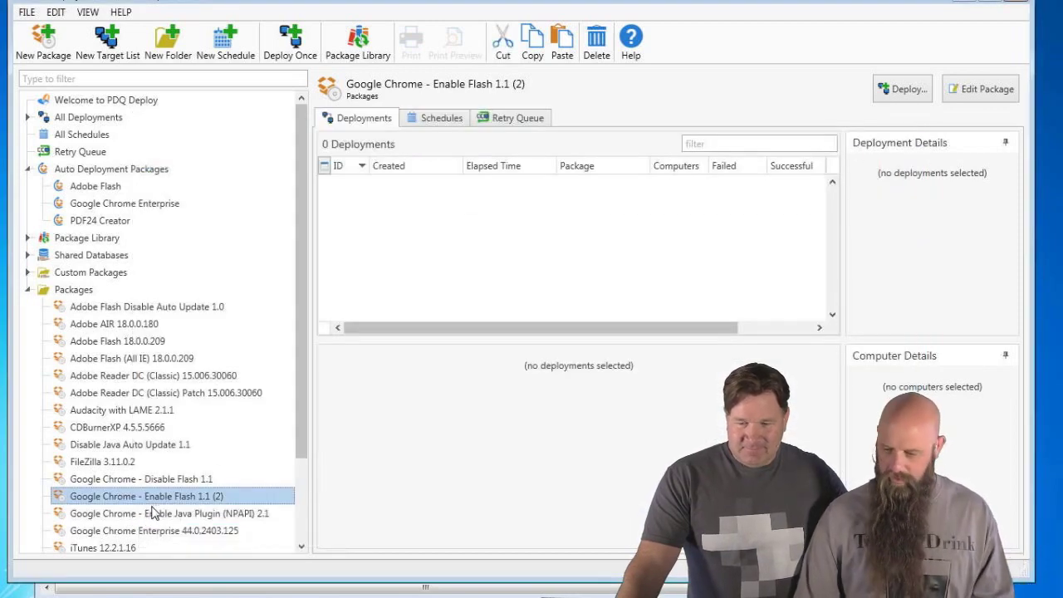
# Deploy the Enable Flash 1.1 (2) package once to alcohn, then return to its desktop.
pyautogui.hotkey('ctrl', 'd')
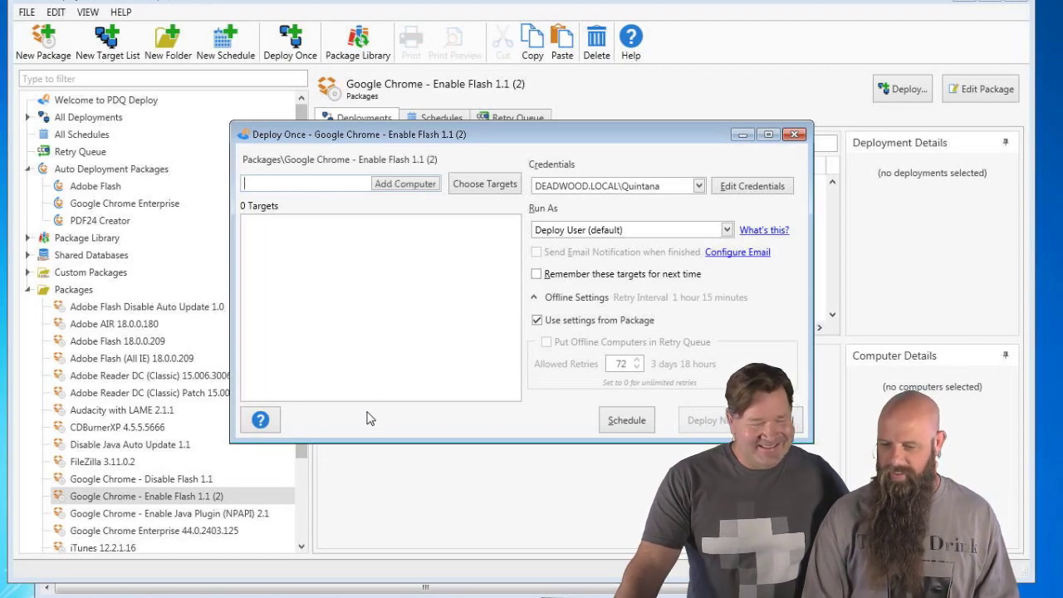
pyautogui.write('alcohn')
pyautogui.press('Return')
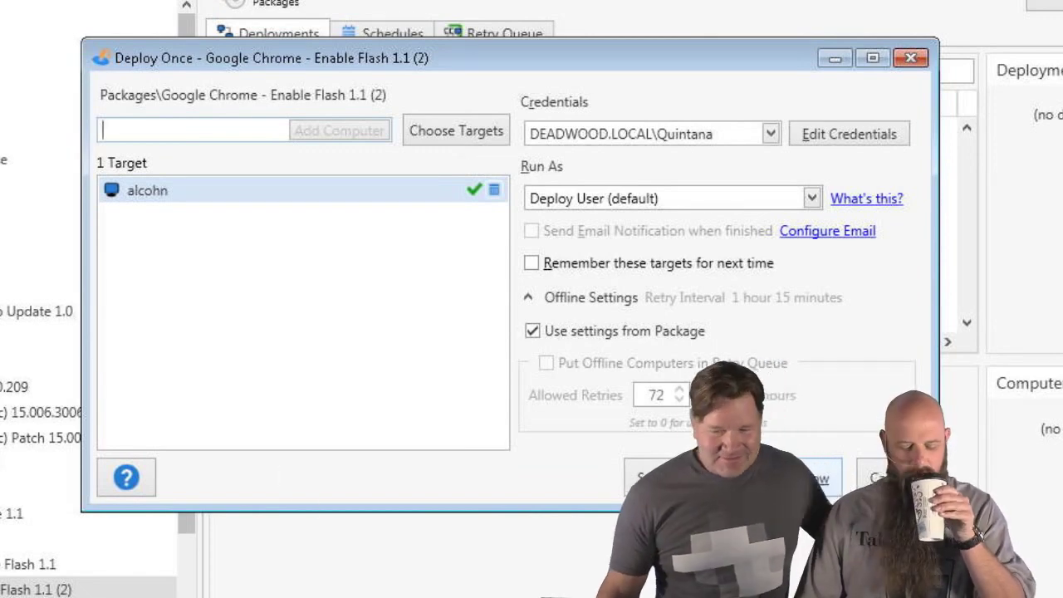
pyautogui.click(789, 479)
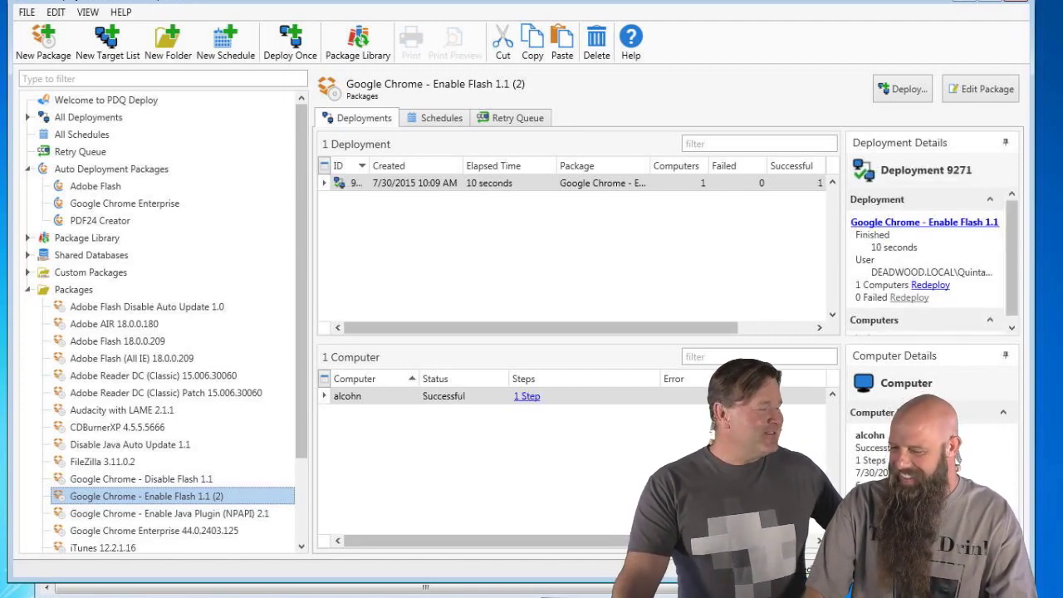
pyautogui.hotkey('alt', 'Tab')
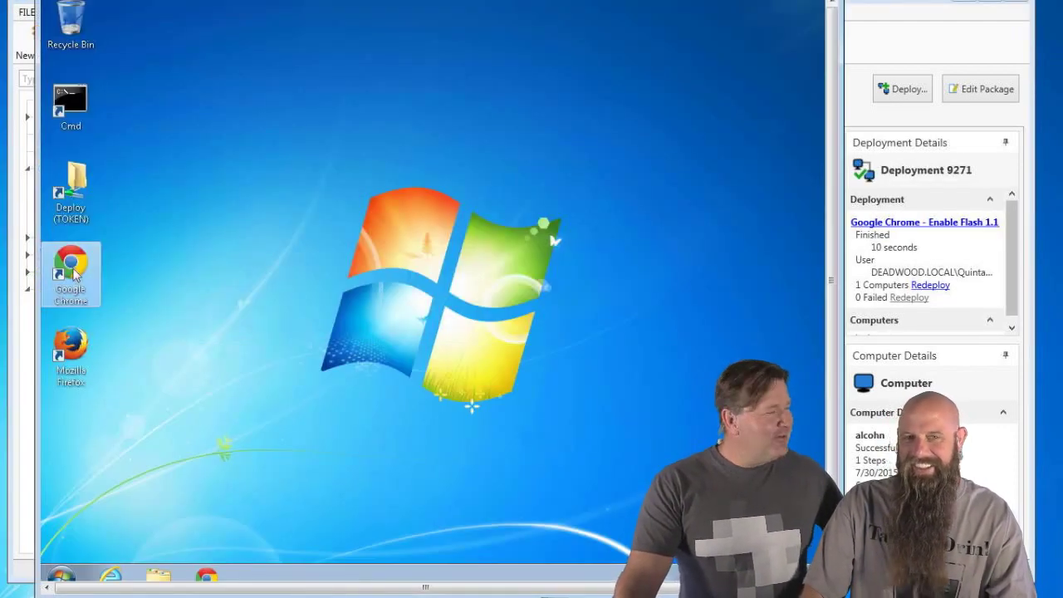
# Open regedit, refresh, and view Chrome's EnabledPlugins policy listing Adobe Flash Player*.
pyautogui.click(60, 575)
pyautogui.click(274, 475)
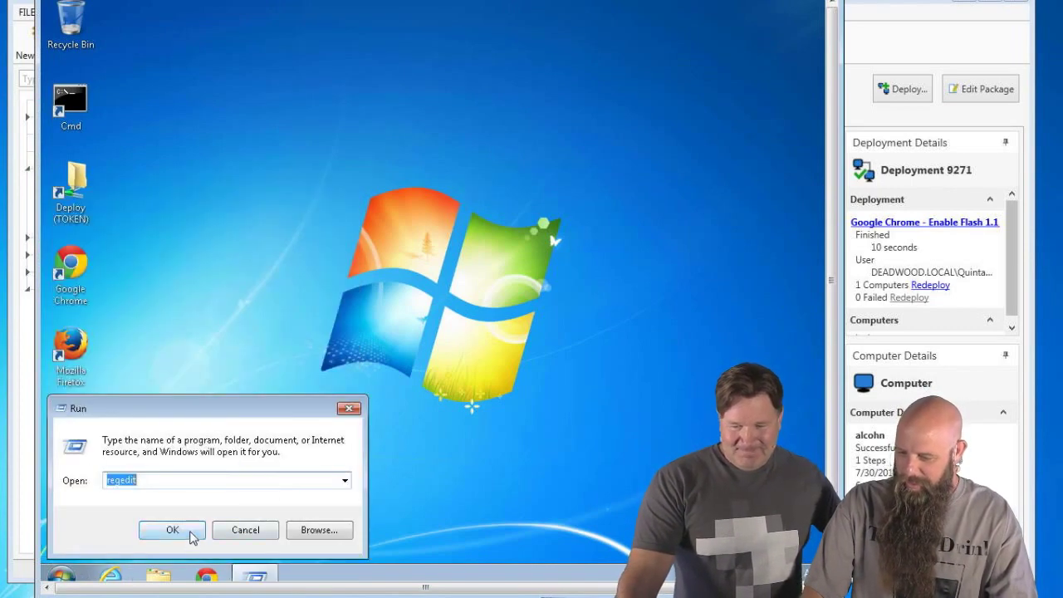
pyautogui.click(191, 533)
pyautogui.click(297, 510)
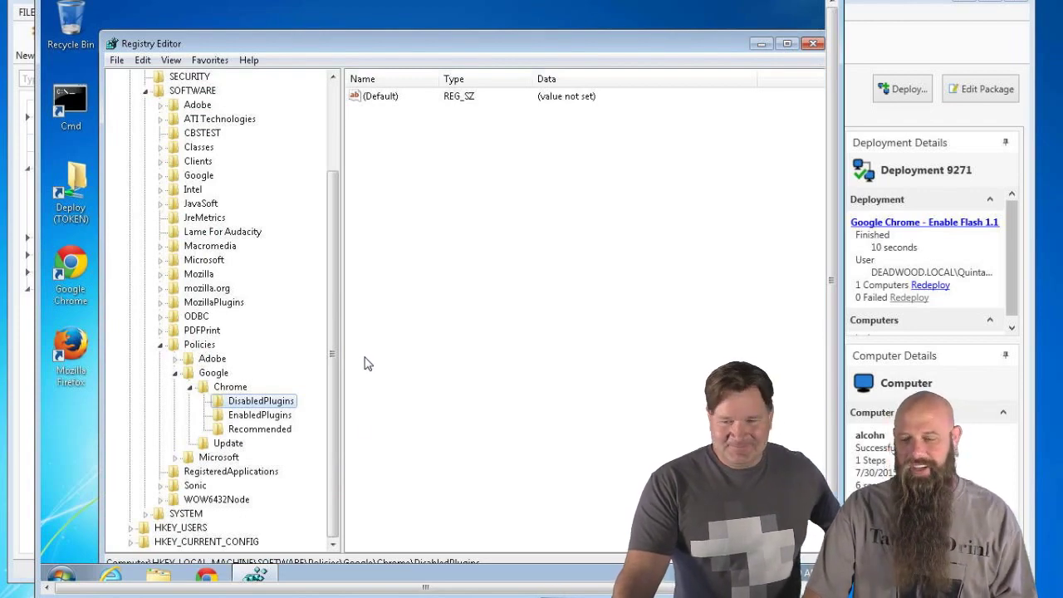
pyautogui.press('F5')
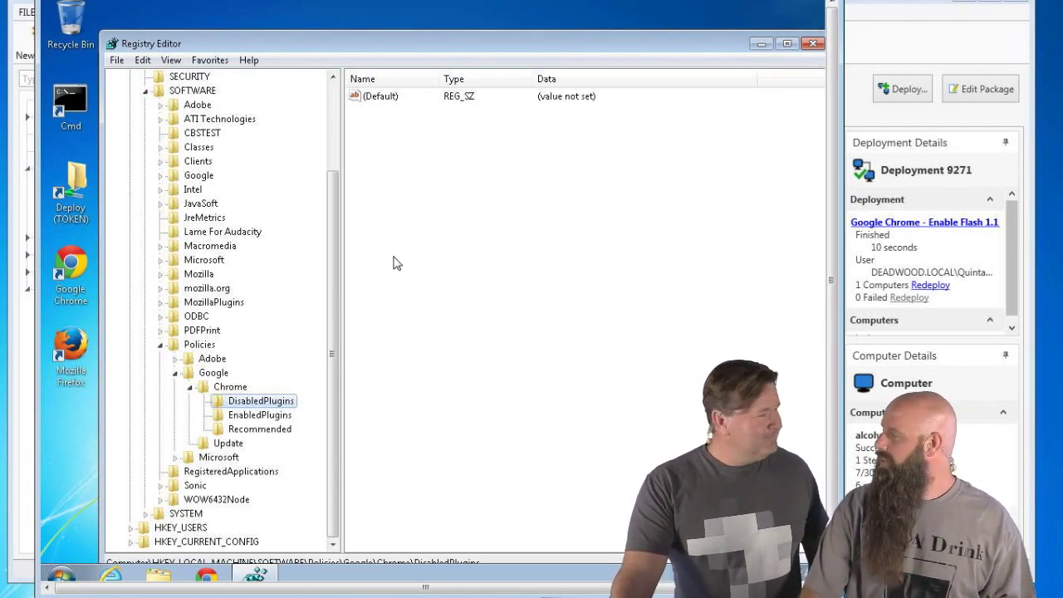
pyautogui.click(262, 416)
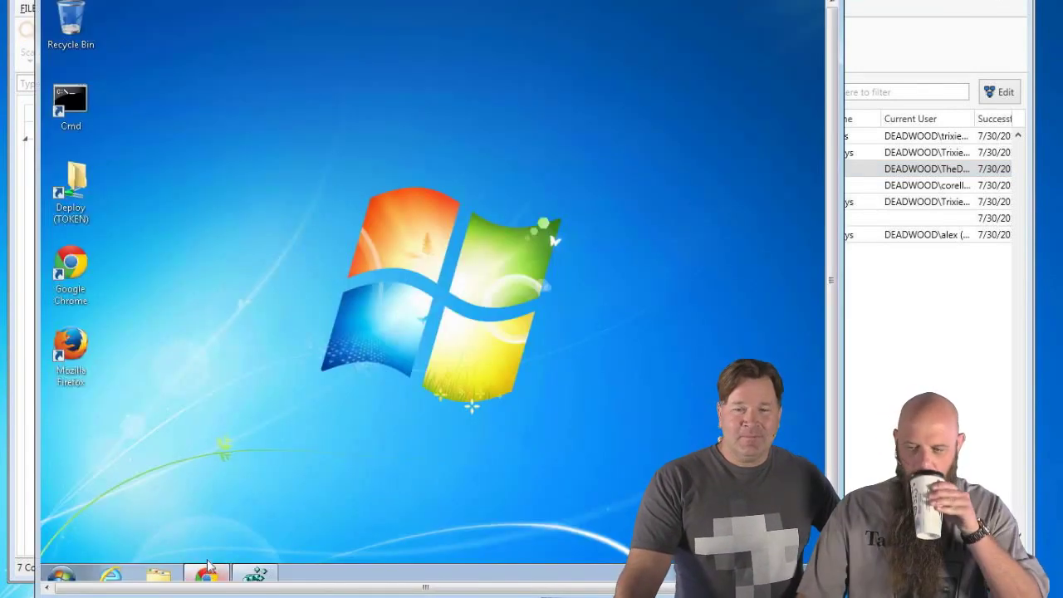
# Launch Chrome and load the adobe.com Flash about page, showing version 18,0,0,209.
pyautogui.click(208, 573)
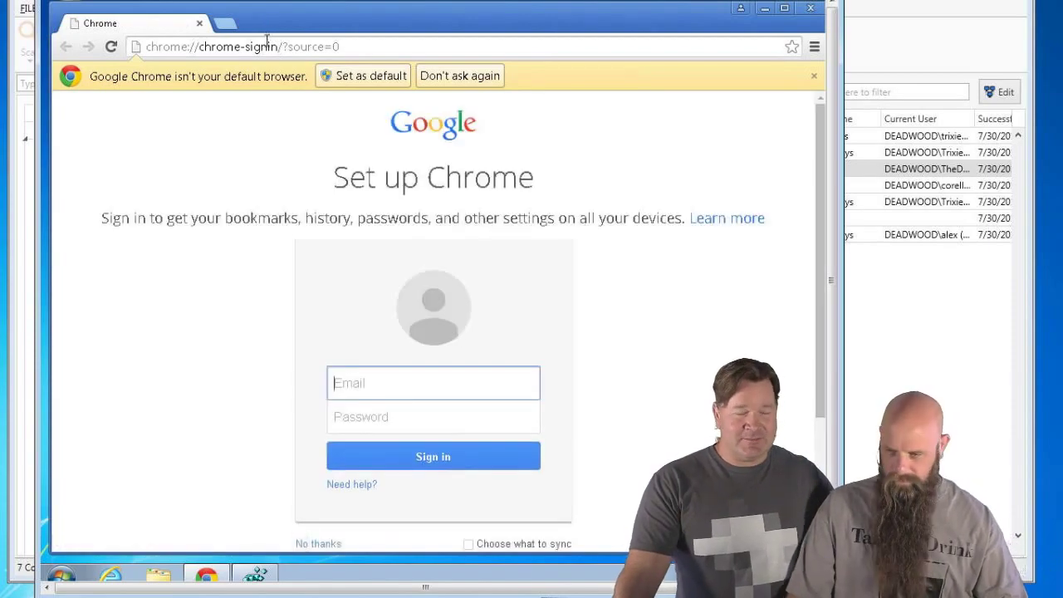
pyautogui.click(268, 47)
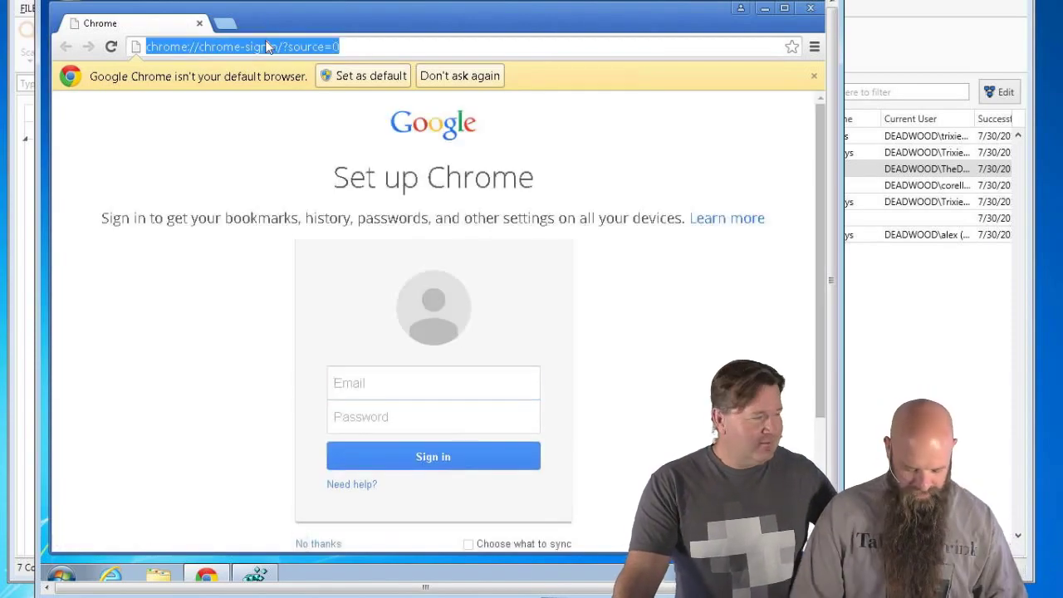
pyautogui.write('adobe.com/software/flash/about')
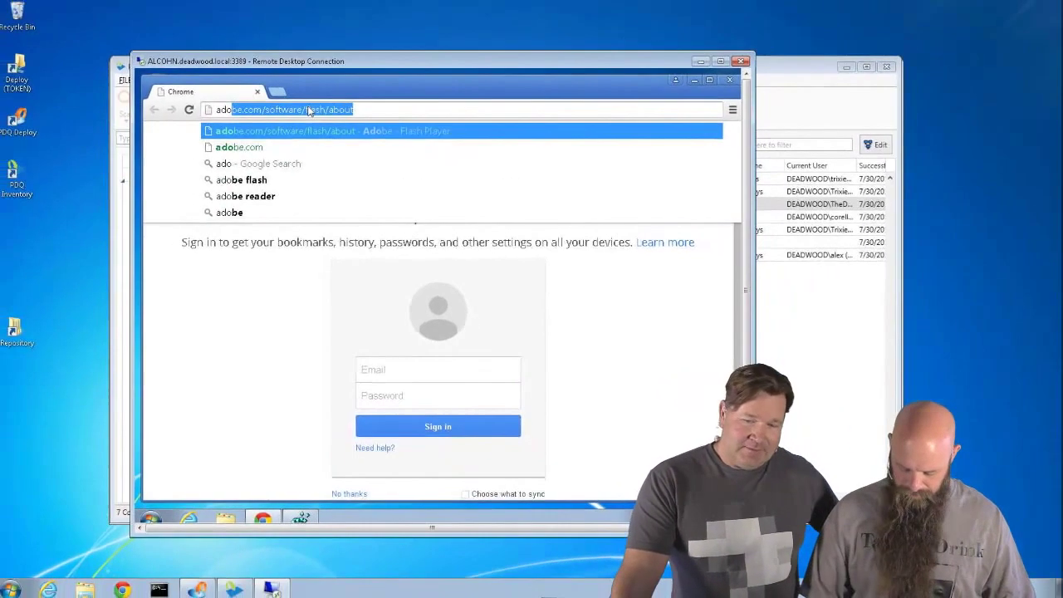
pyautogui.press('Return')
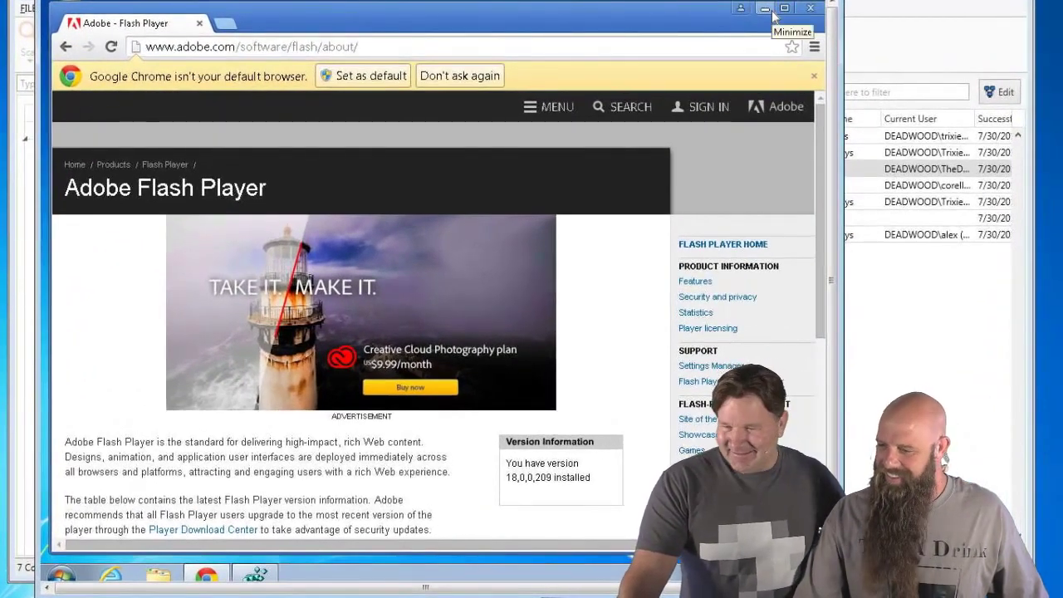
# Navigate Chrome to java.com/verify.
pyautogui.click(772, 12)
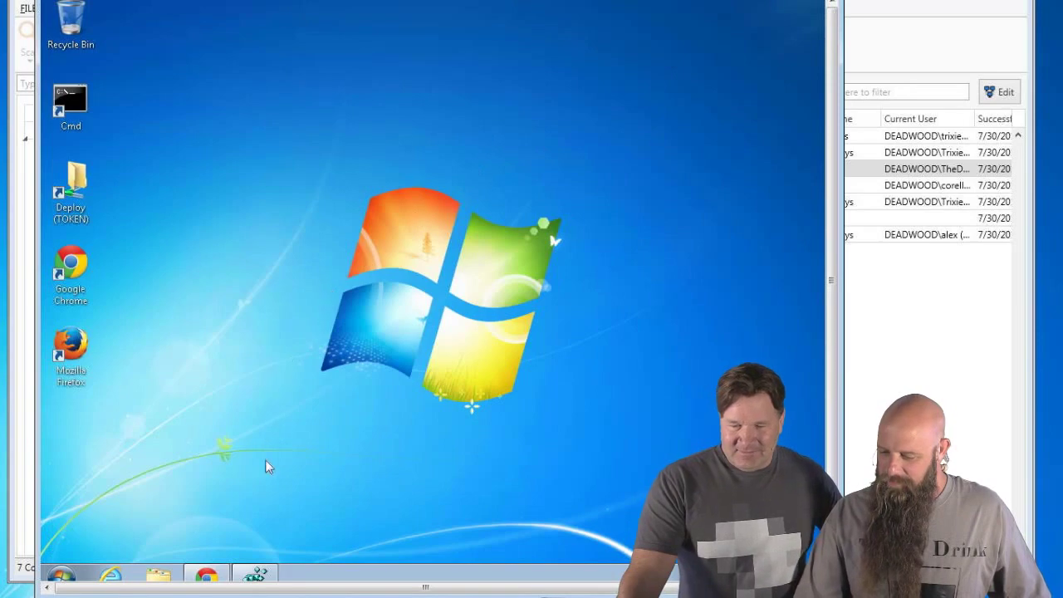
pyautogui.click(207, 576)
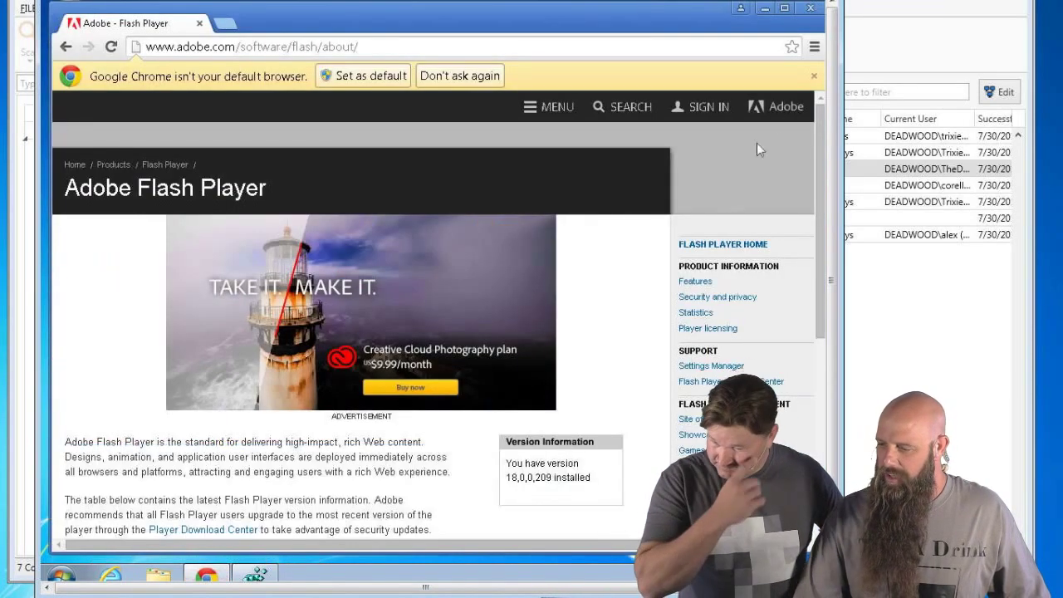
pyautogui.click(812, 48)
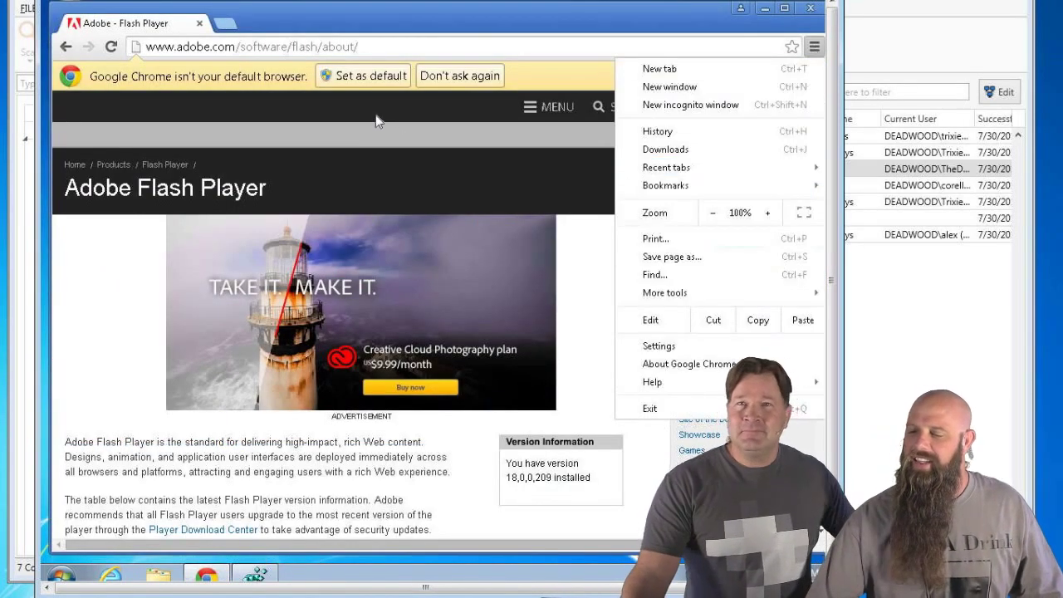
pyautogui.click(334, 47)
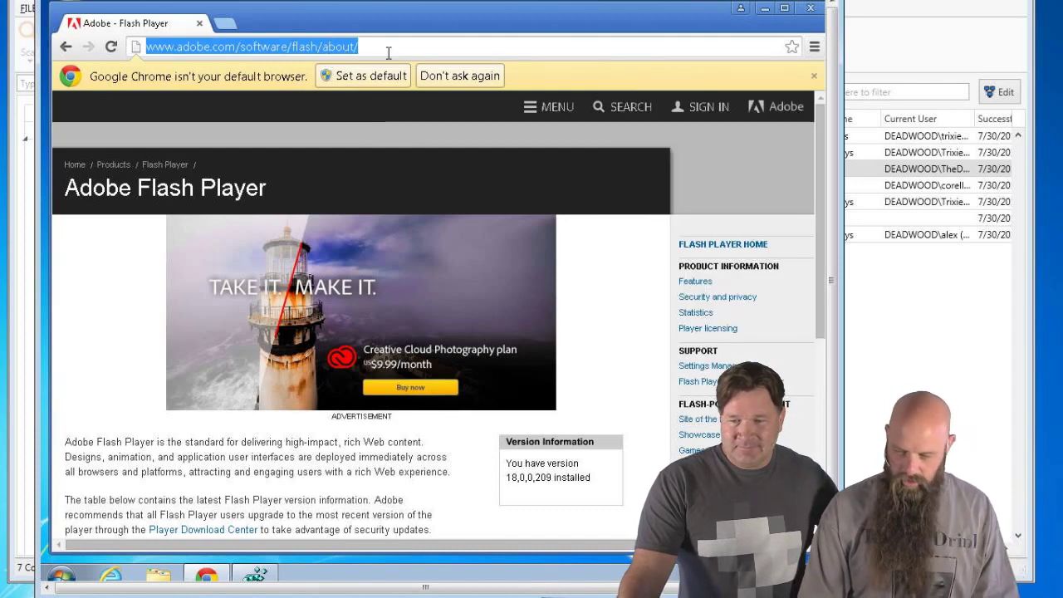
pyautogui.write('jav')
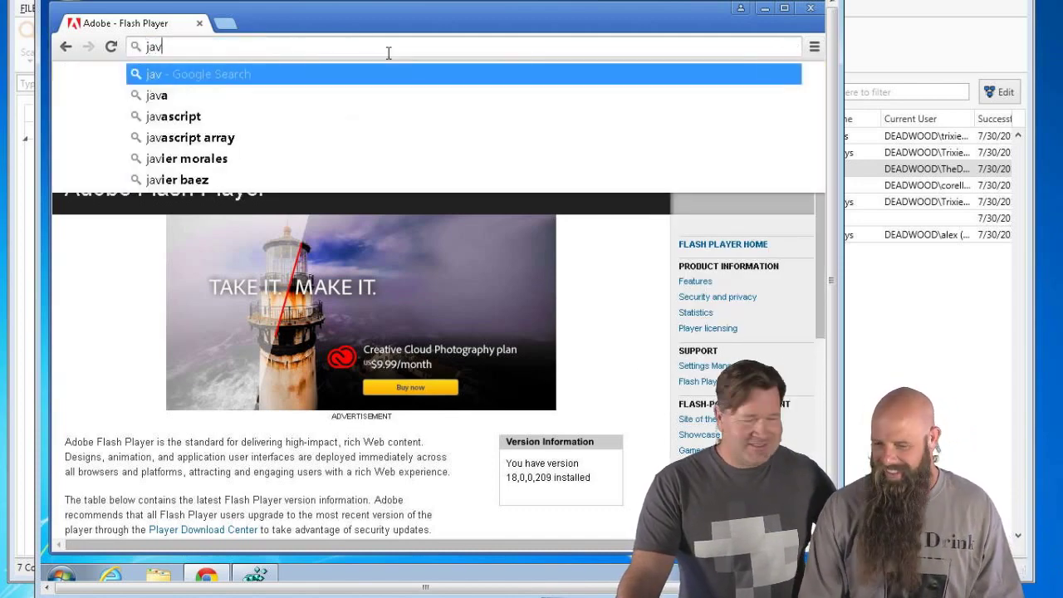
pyautogui.write('a.')
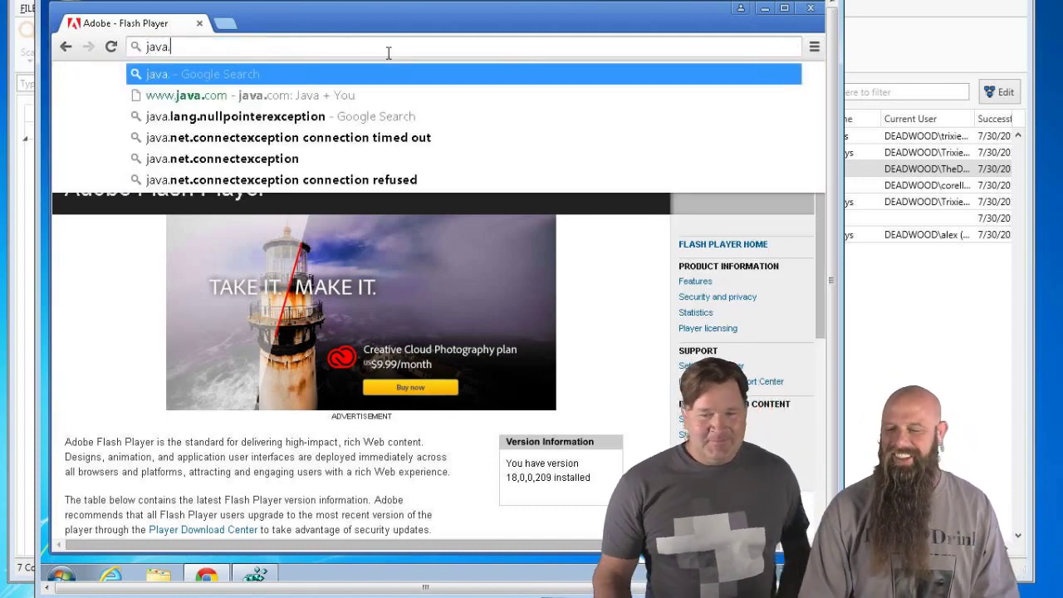
pyautogui.write('com/enabl')
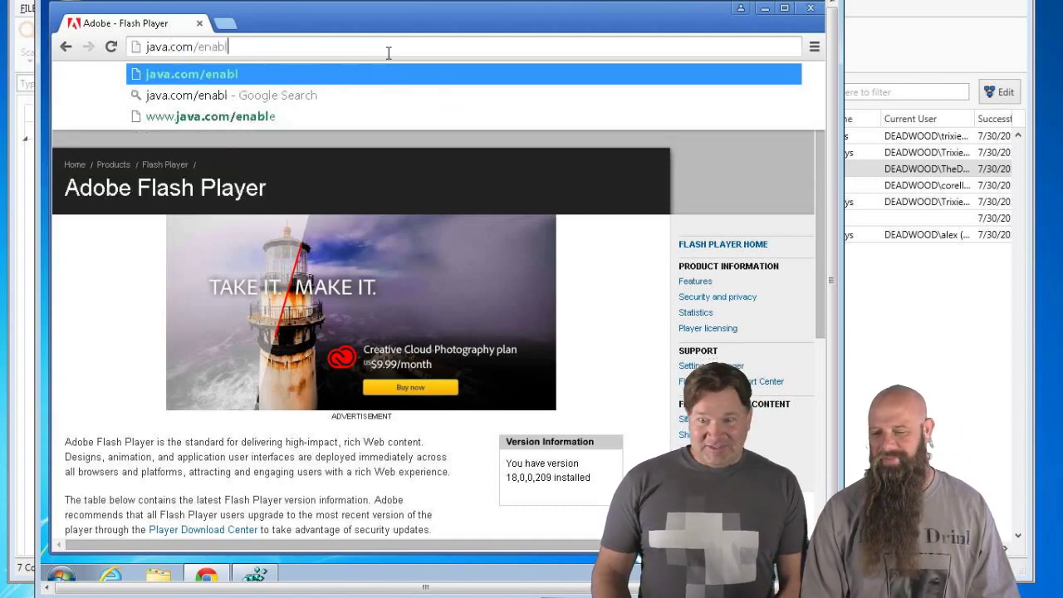
pyautogui.write('e')
pyautogui.press('BackSpace')
pyautogui.press('BackSpace')
pyautogui.press('BackSpace')
pyautogui.press('BackSpace')
pyautogui.press('BackSpace')
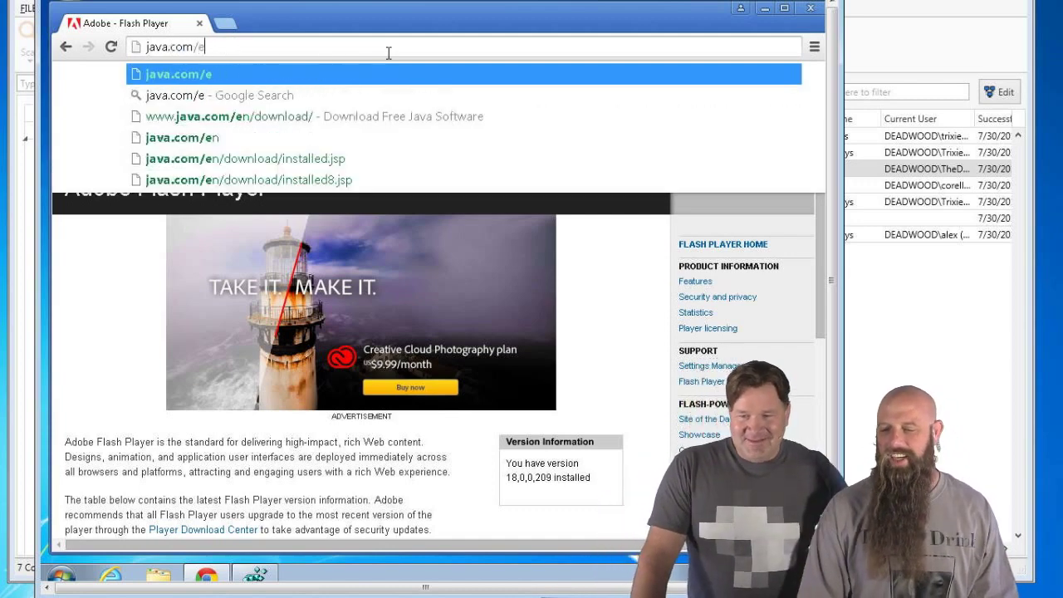
pyautogui.press('BackSpace')
pyautogui.write('verify')
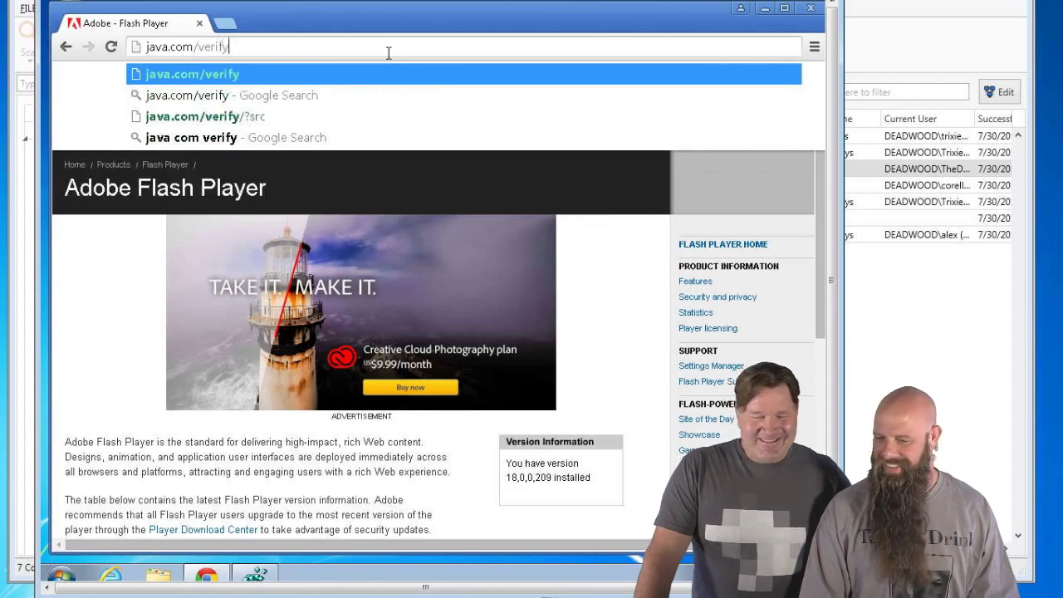
pyautogui.press('Return')
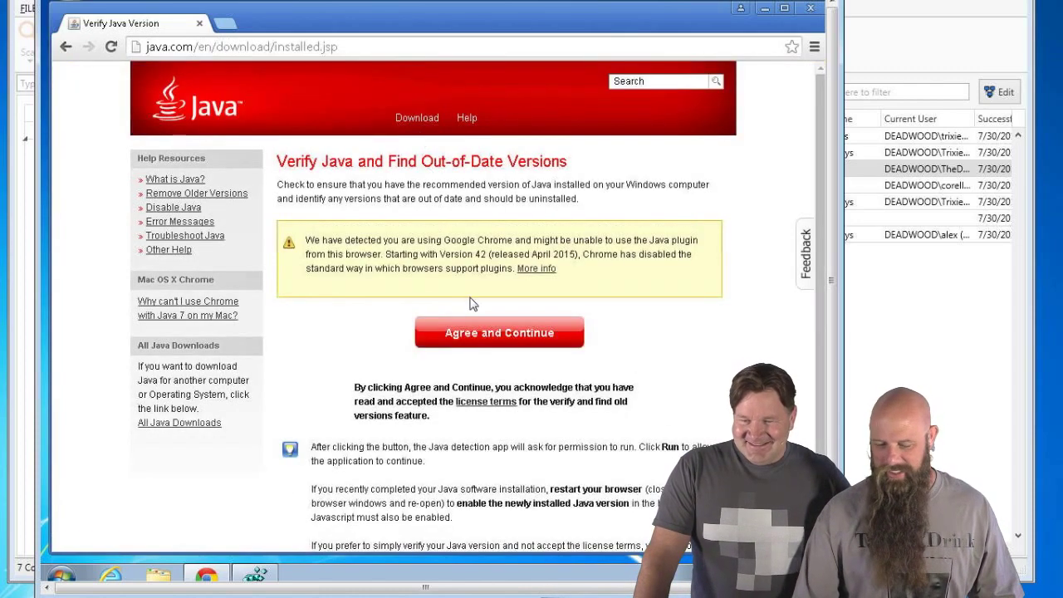
# Agree, always allow plugins on java.com, and run Java Detection without future prompts.
pyautogui.click(488, 334)
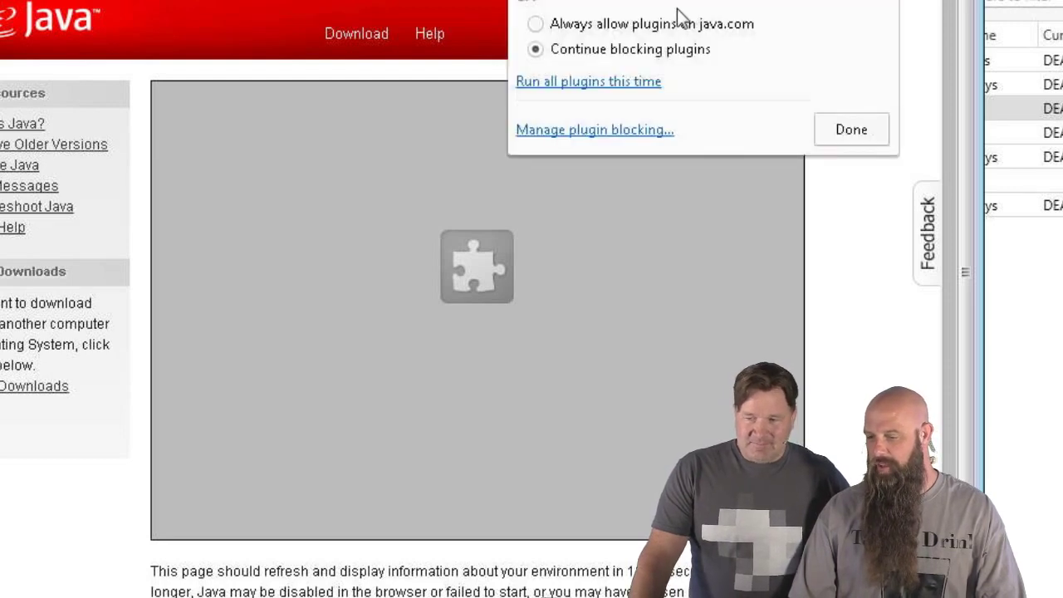
pyautogui.click(657, 25)
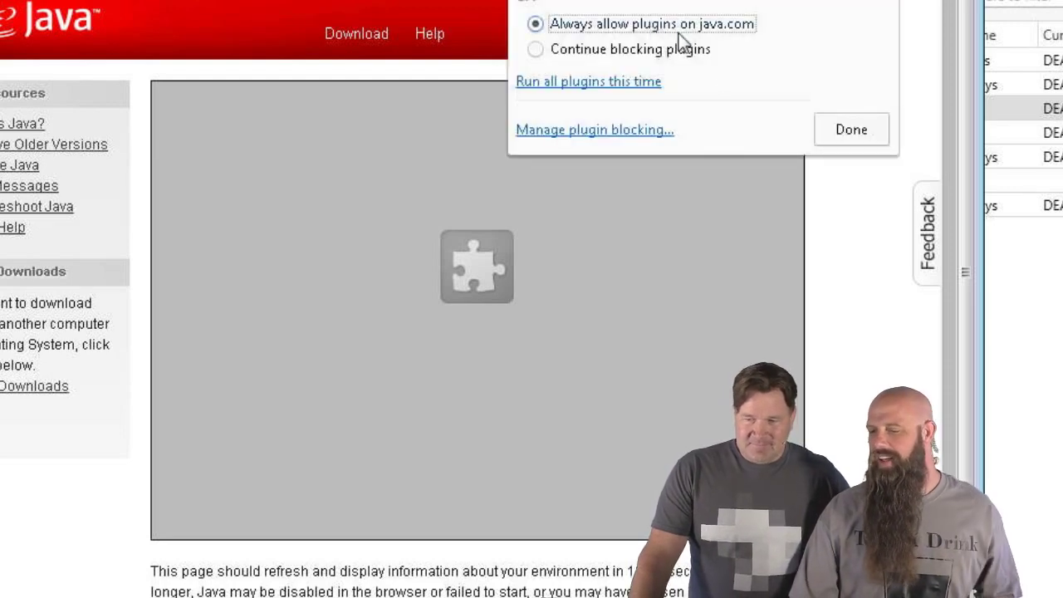
pyautogui.click(854, 130)
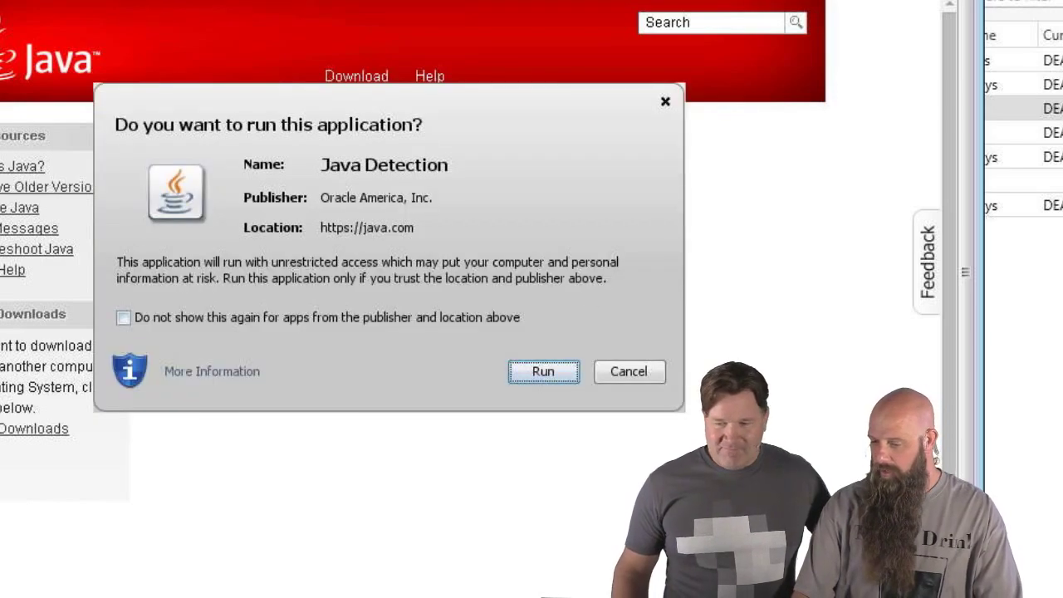
pyautogui.click(142, 316)
pyautogui.click(523, 373)
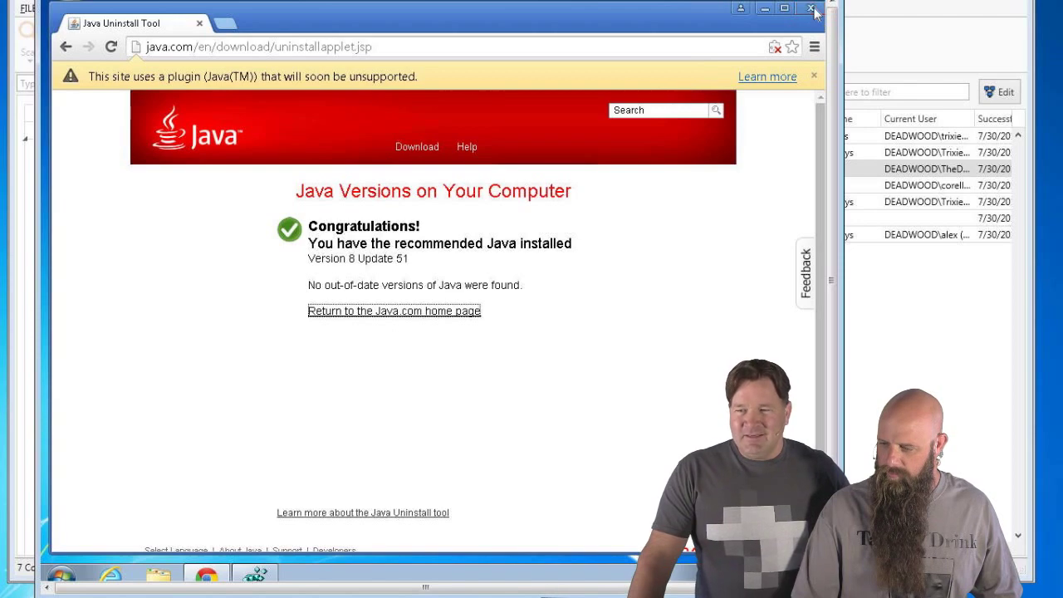
pyautogui.click(814, 46)
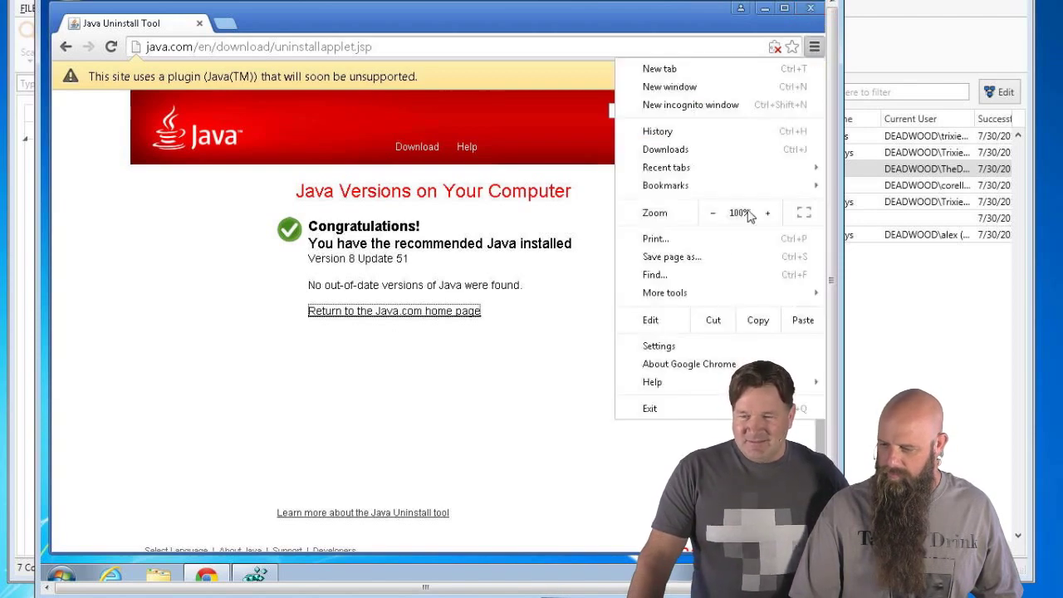
# Exit Chrome and filter PDQ Deploy's package list to 'google chrome'.
pyautogui.click(697, 408)
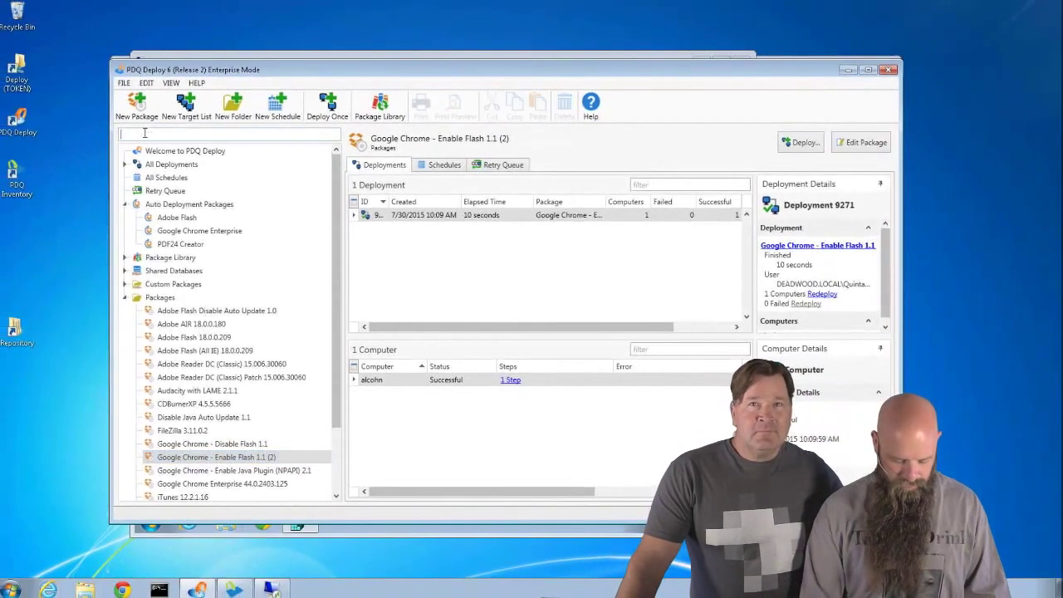
pyautogui.click(152, 135)
pyautogui.write('gle')
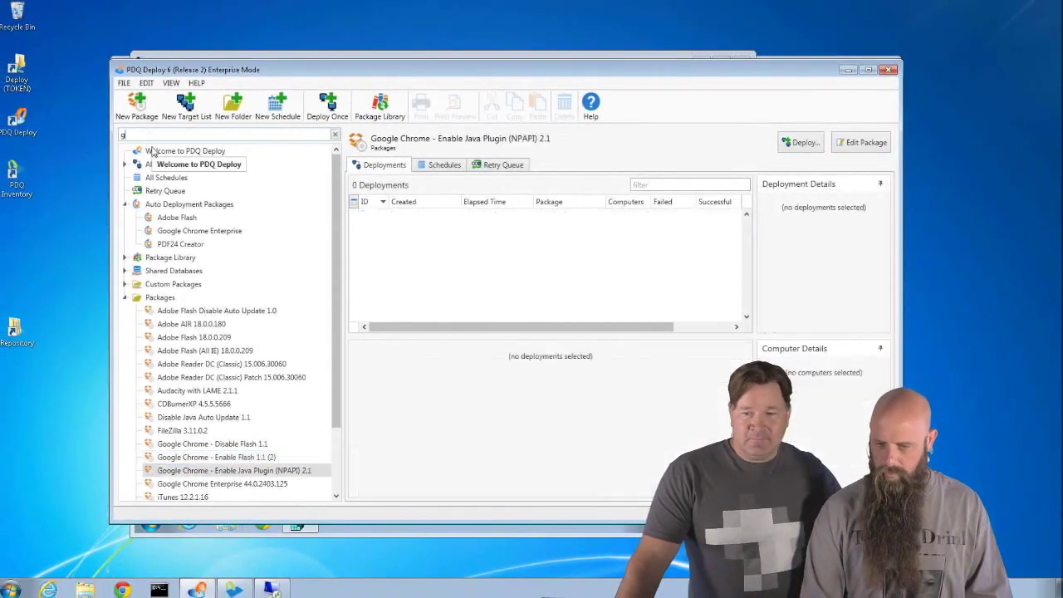
pyautogui.write(' chrome')
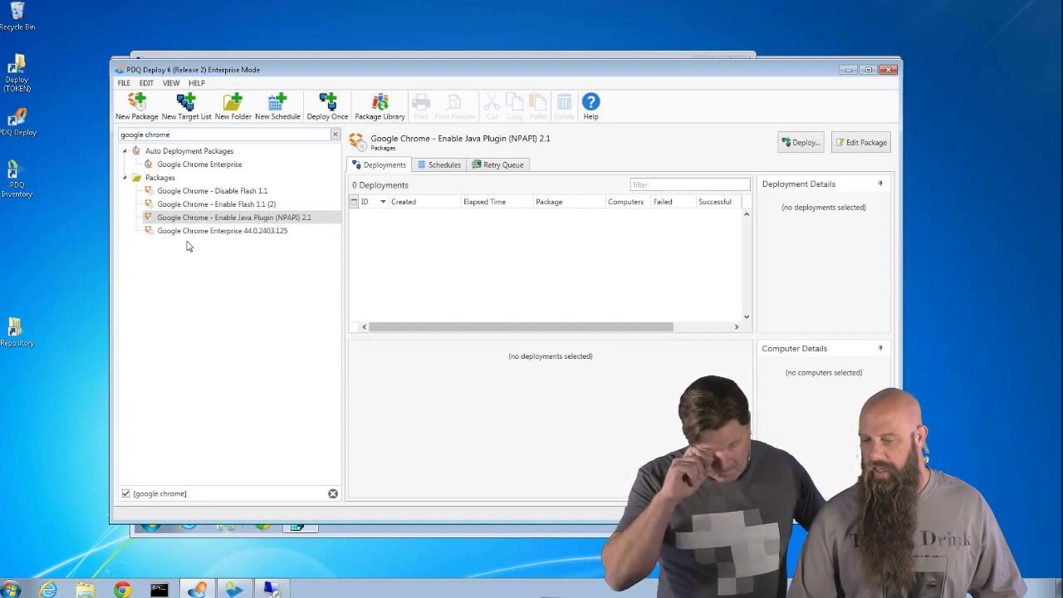
# Duplicate Enable Java Plugin (NPAPI) 2.1 and rename the copy Disable Java Plugin (NPAPI) 2.1.
pyautogui.rightClick(189, 220)
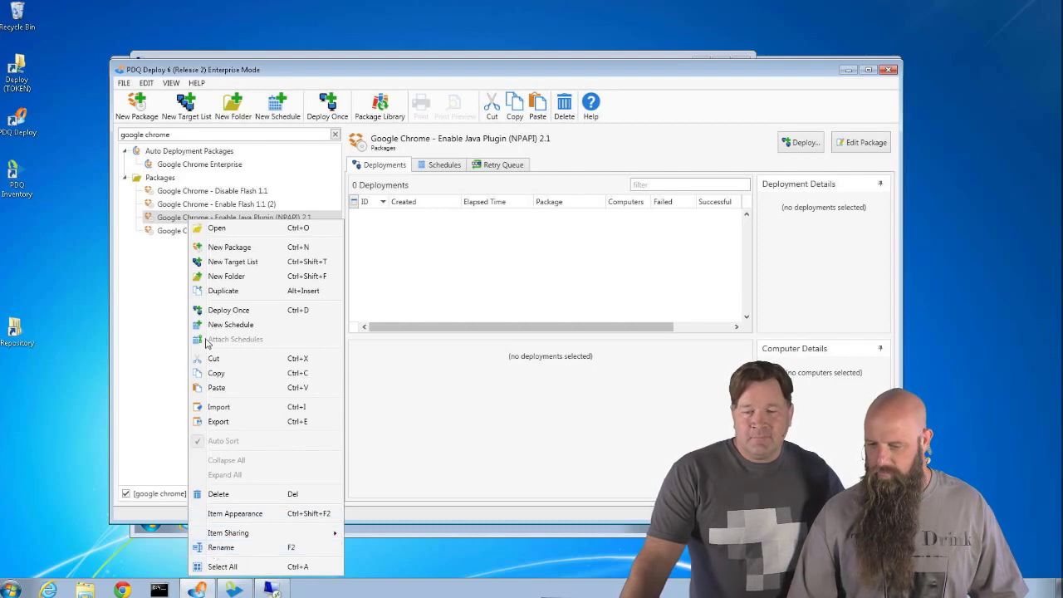
pyautogui.click(217, 291)
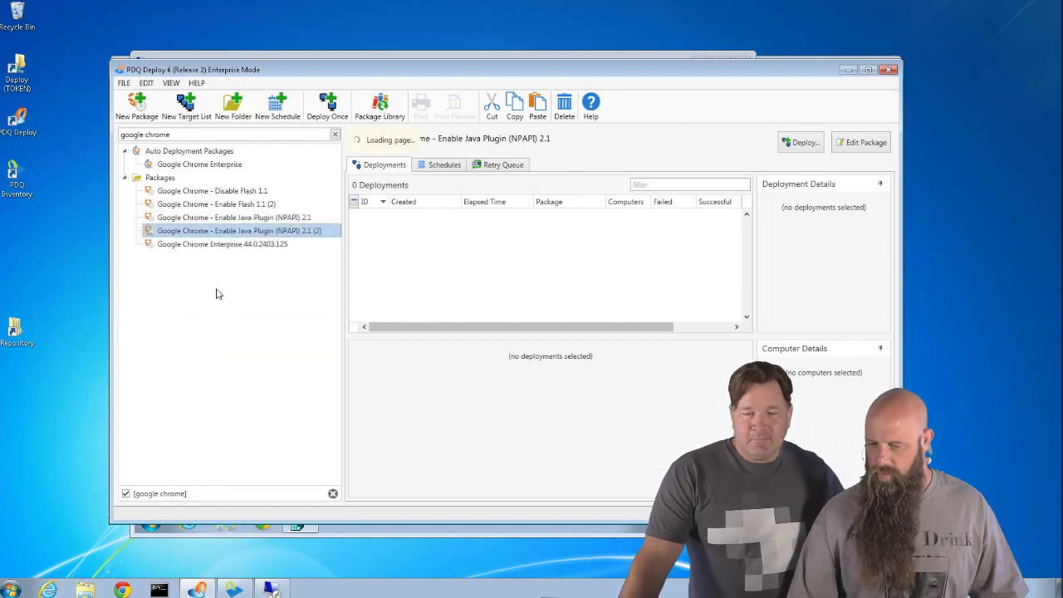
pyautogui.doubleClick(224, 231)
pyautogui.click(259, 237)
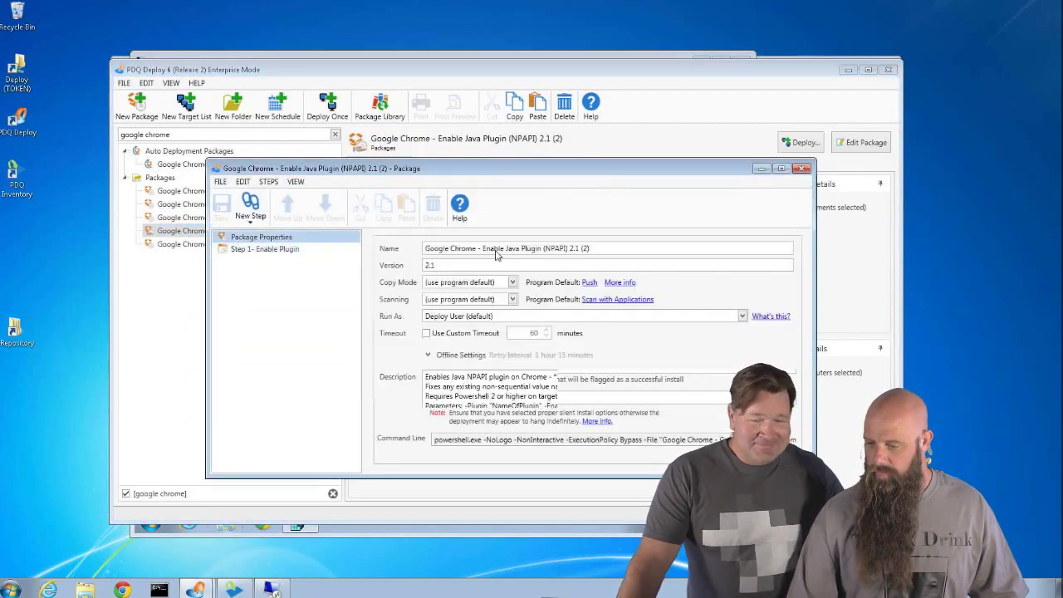
pyautogui.doubleClick(491, 248)
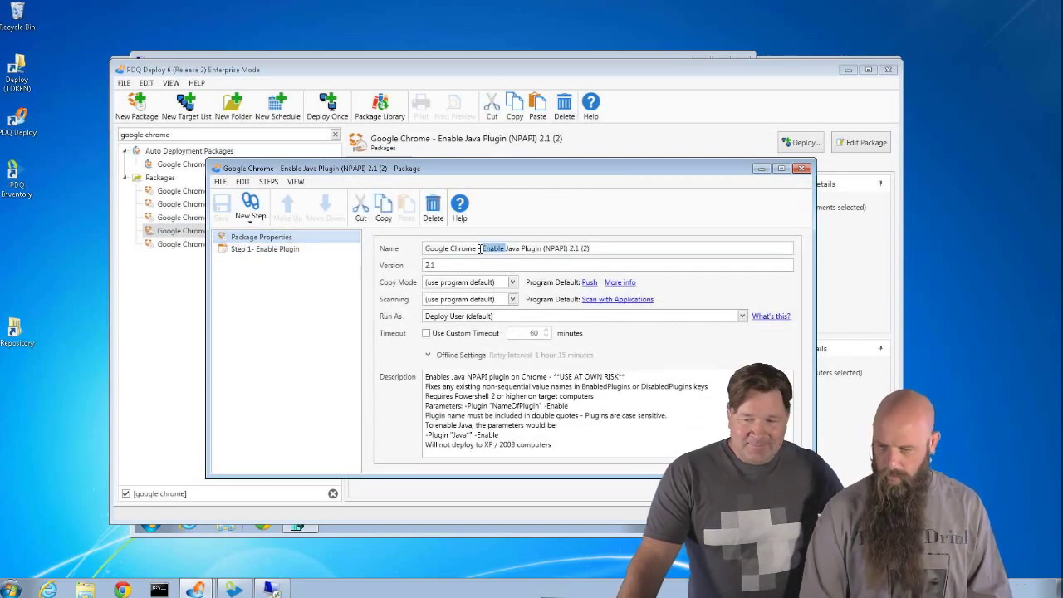
pyautogui.write('Disable')
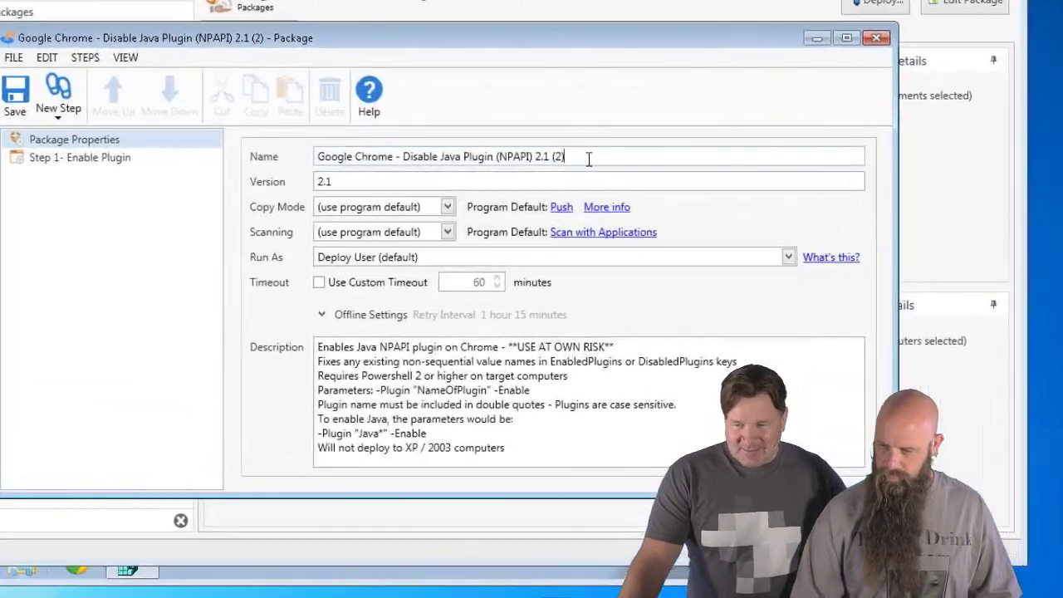
pyautogui.press('BackSpace')
pyautogui.press('BackSpace')
pyautogui.press('BackSpace')
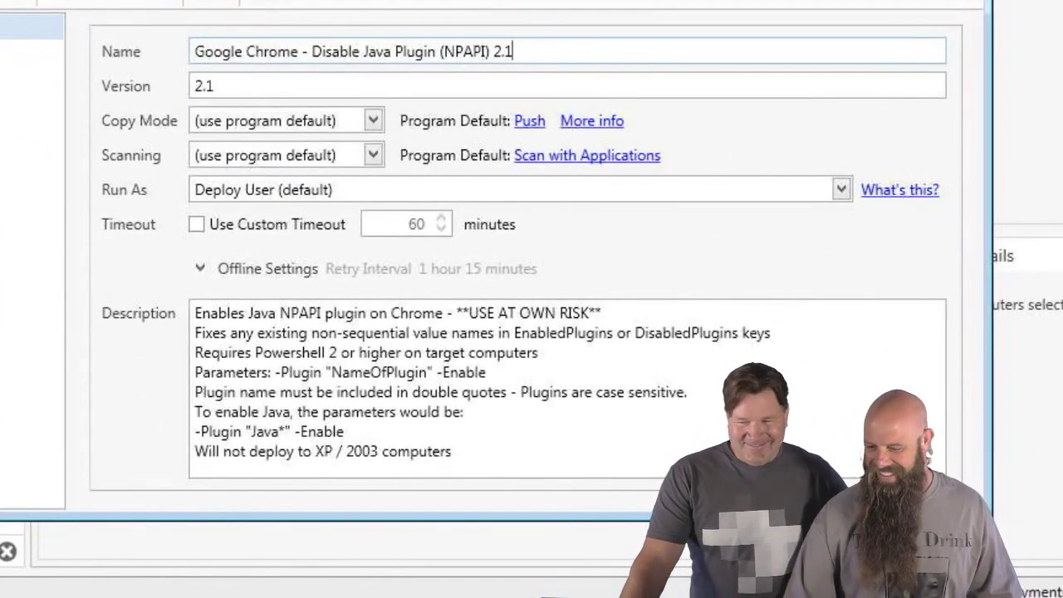
# Change the plugin step's parameter from -Enable to -Disable.
pyautogui.click(32, 51)
pyautogui.doubleClick(349, 353)
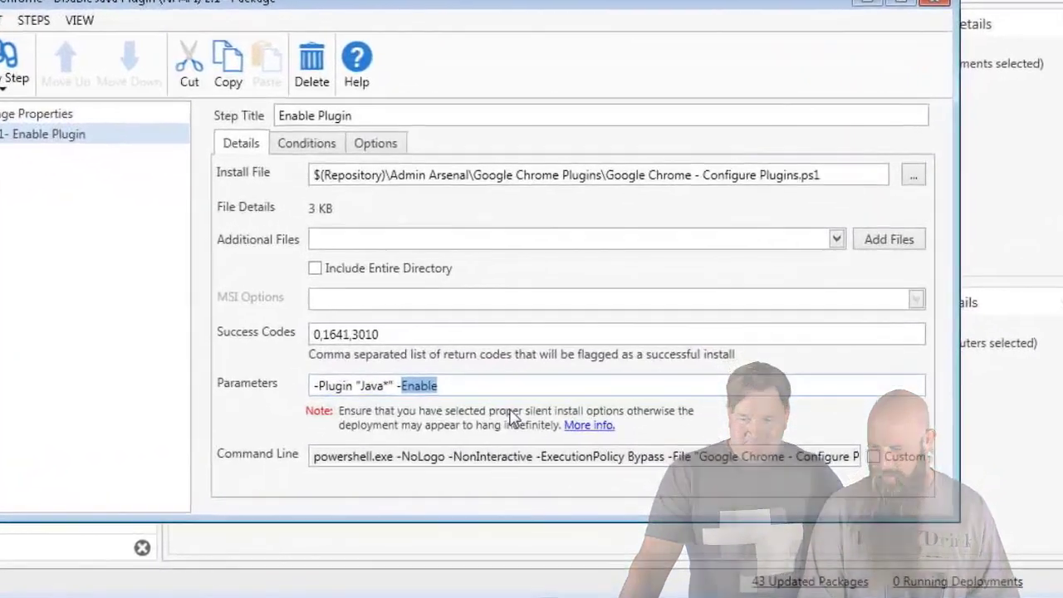
pyautogui.write('D')
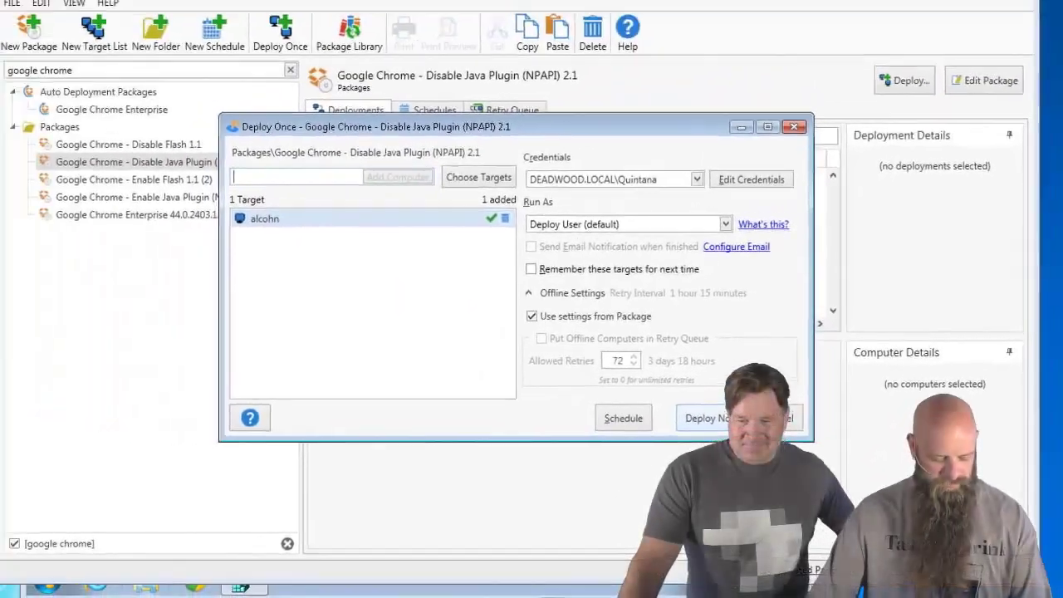
# Deploy Disable Java Plugin (NPAPI) 2.1 to alcohn and watch it succeed.
pyautogui.click(703, 418)
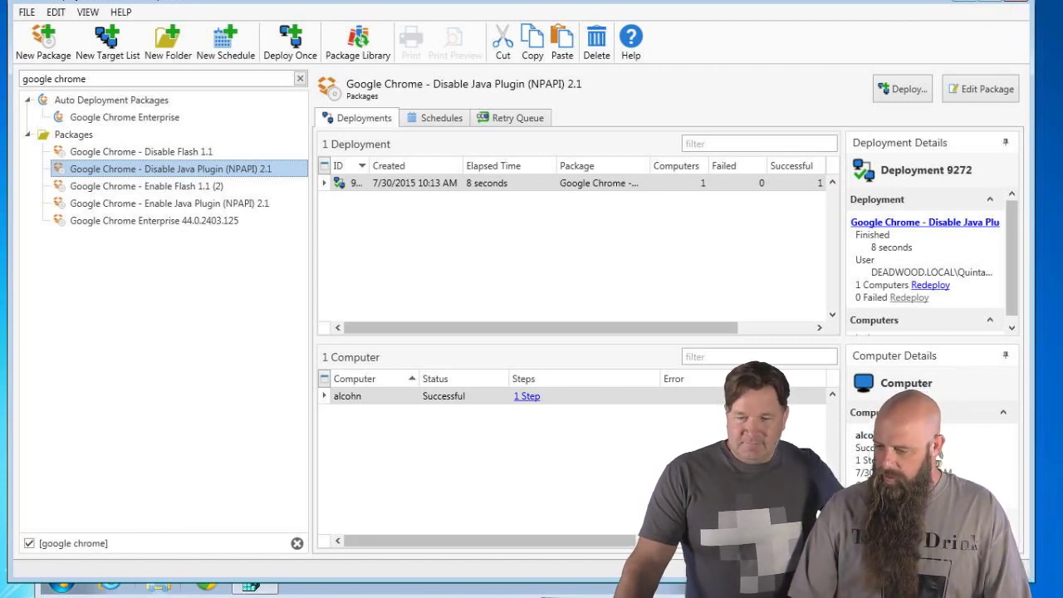
# Minimize PDQ Deploy and confirm the target PC's Chrome is version 44.0.2403.125 and up to date.
pyautogui.click(964, 2)
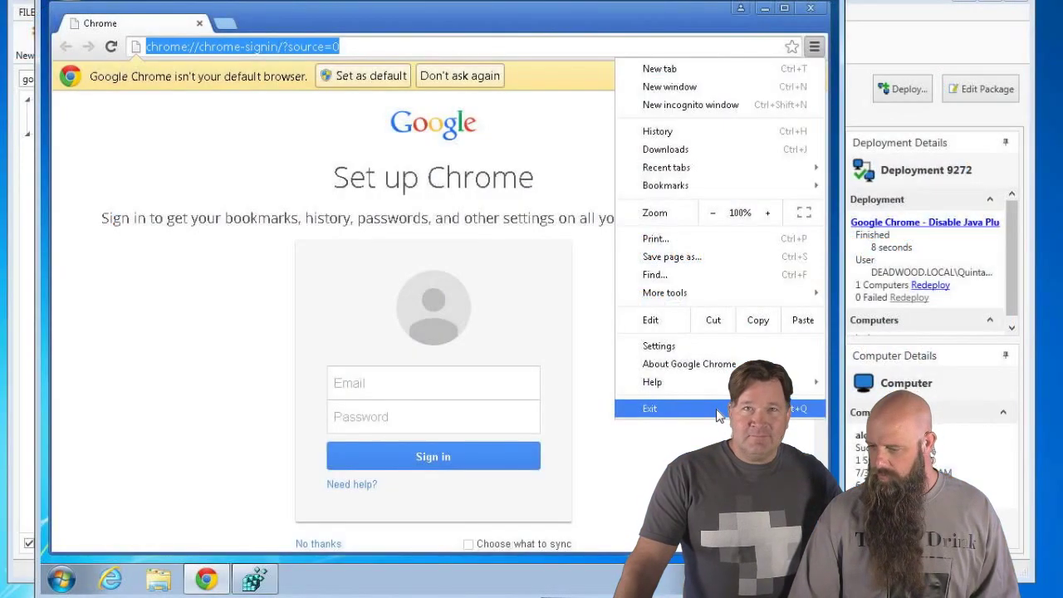
pyautogui.click(720, 365)
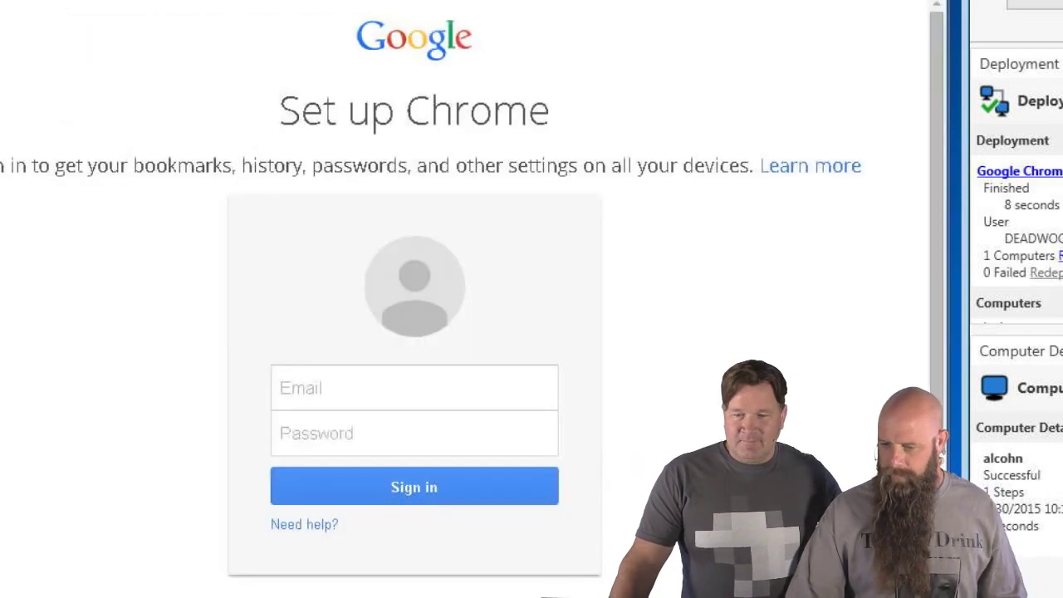
# Go to java.com/verify in Chrome and agree to run Java's verification check.
pyautogui.click(351, 46)
pyautogui.write('j')
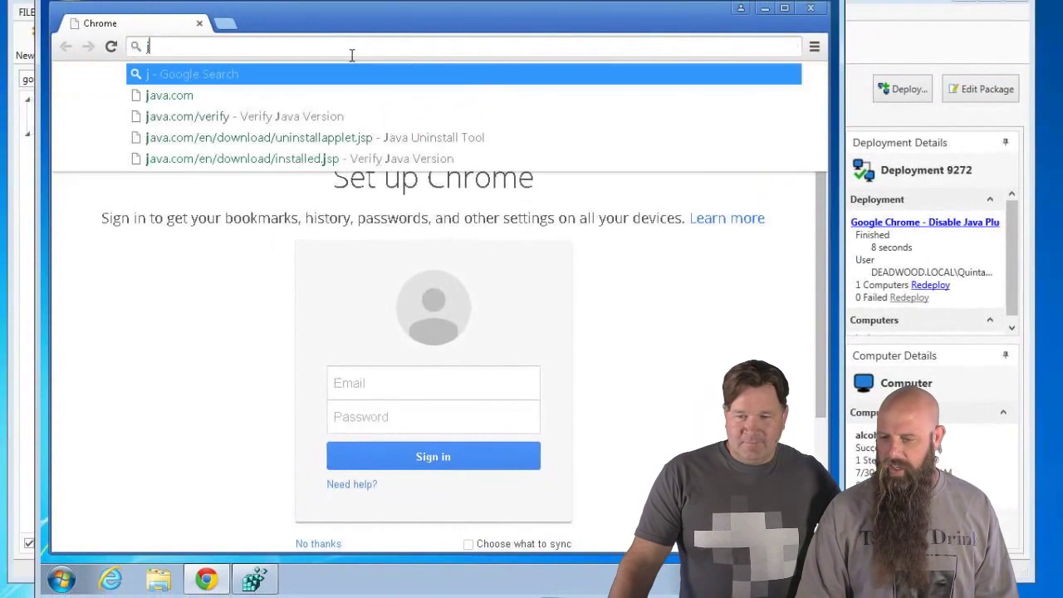
pyautogui.write('ava.com/')
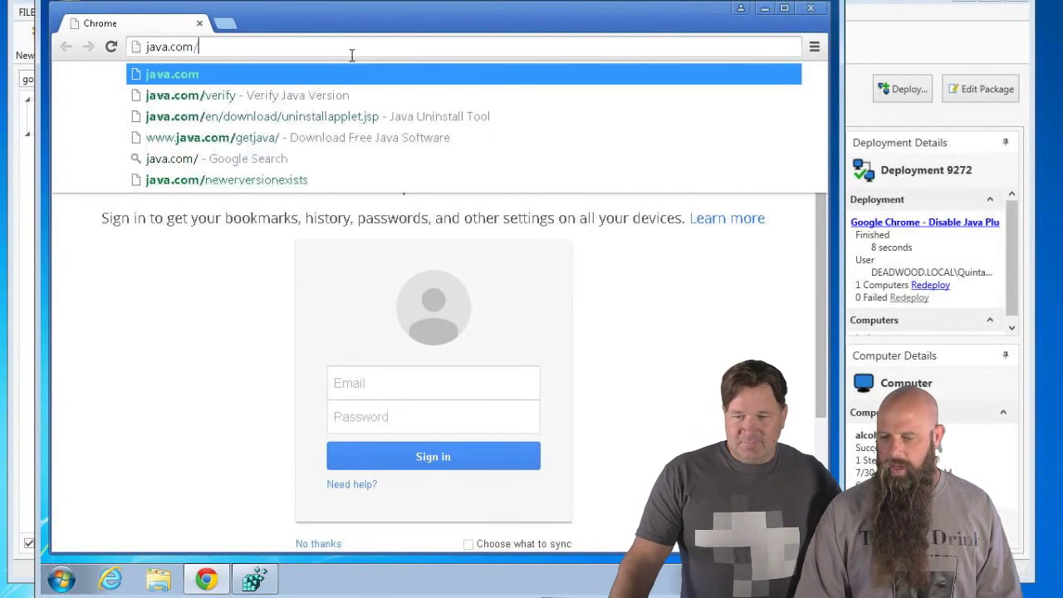
pyautogui.write('verif')
pyautogui.press('Return')
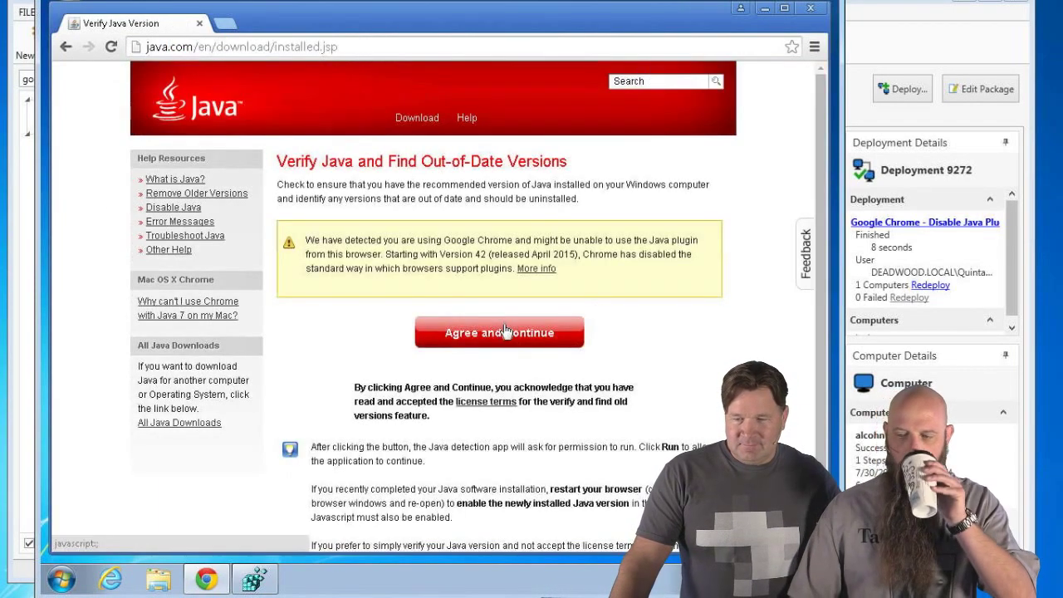
pyautogui.click(507, 335)
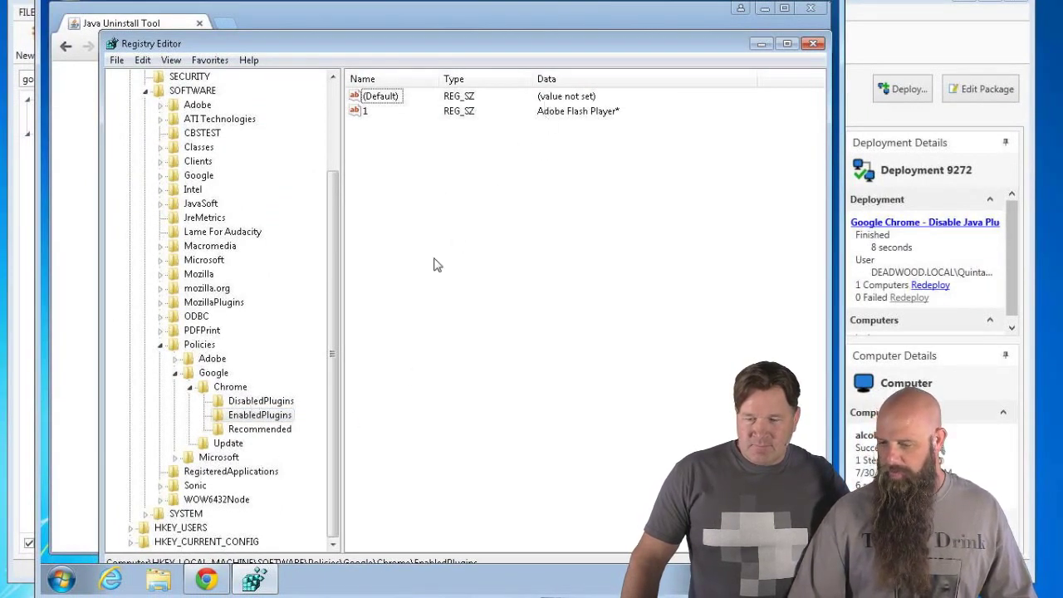
# Select Chrome's DisabledPlugins policy key in Registry Editor to see it lists Java*.
pyautogui.click(270, 402)
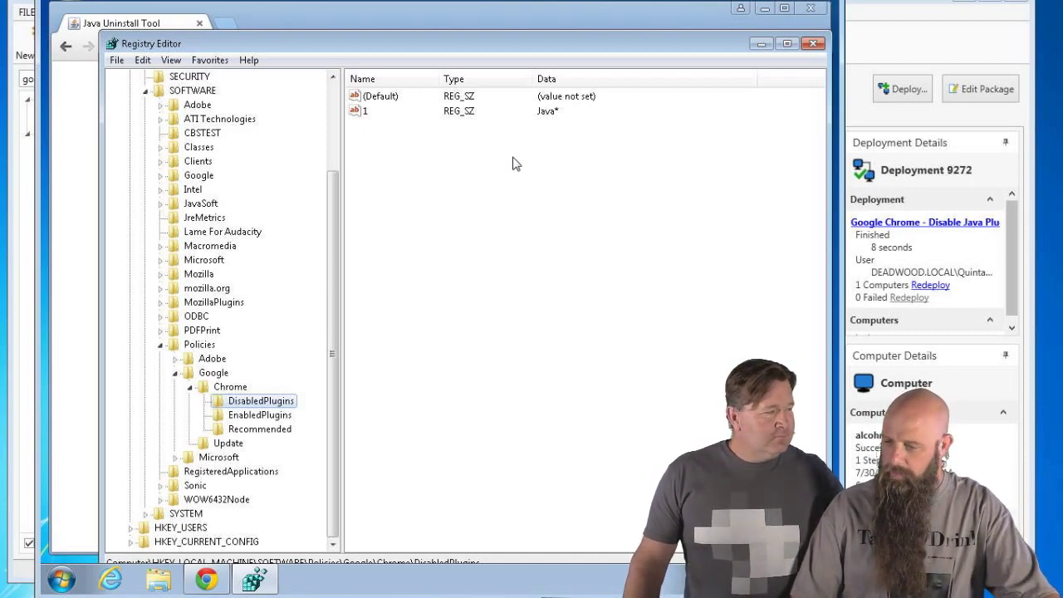
# Close Registry Editor, Chrome and the Remote Desktop session on the target computer.
pyautogui.click(820, 48)
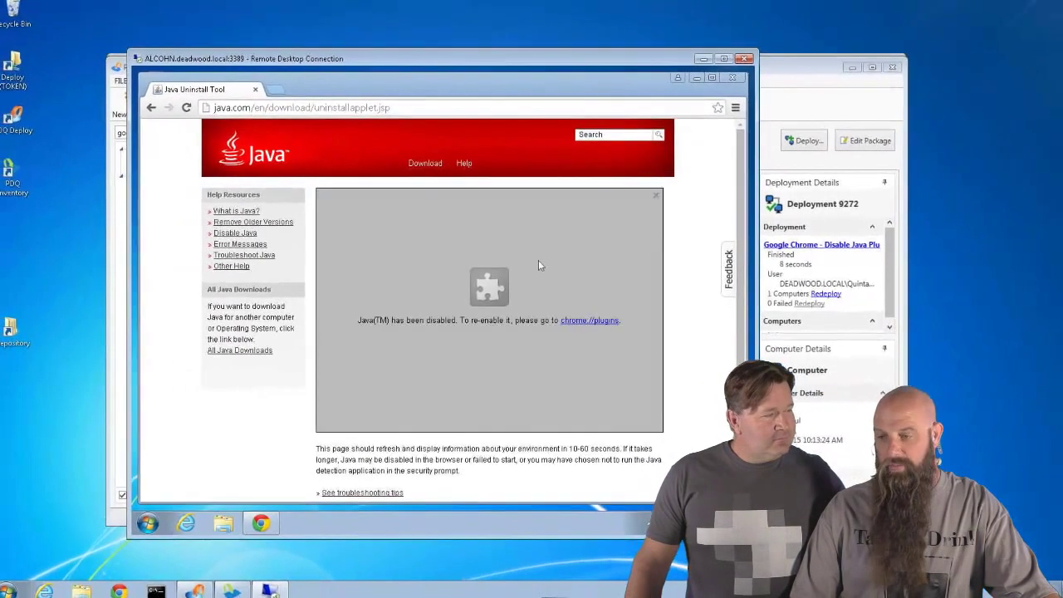
pyautogui.click(731, 82)
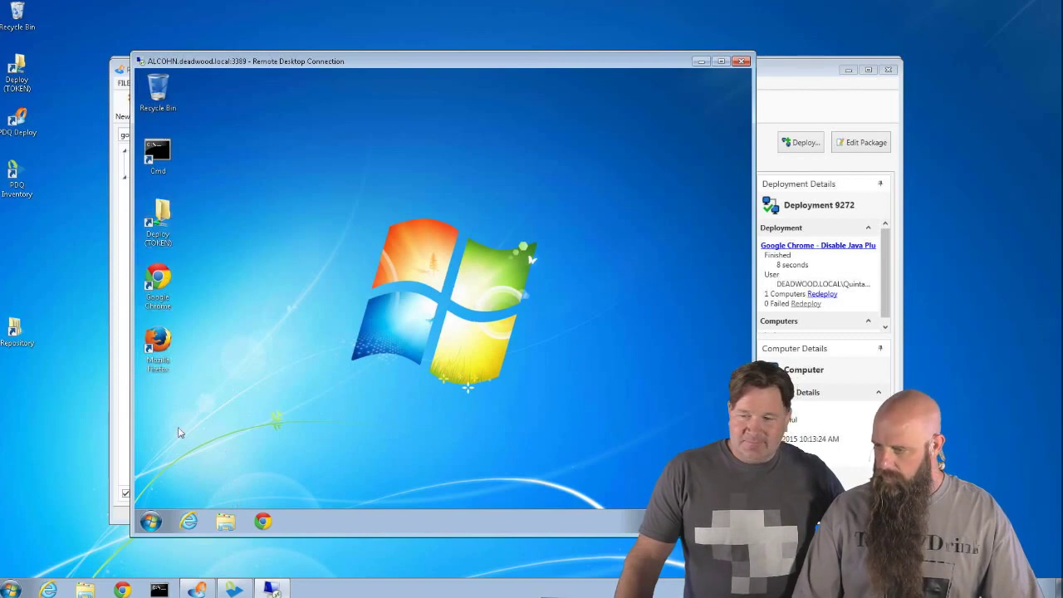
pyautogui.click(744, 62)
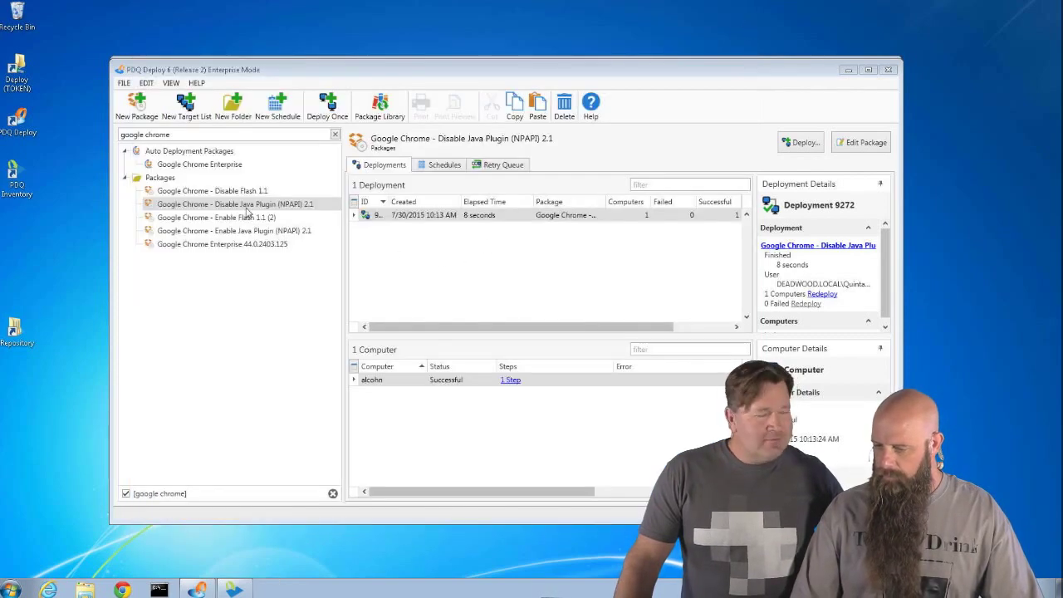
# Open the Disable Java package's Configure Plugins.ps1 install script in Notepad++.
pyautogui.doubleClick(182, 204)
pyautogui.click(305, 250)
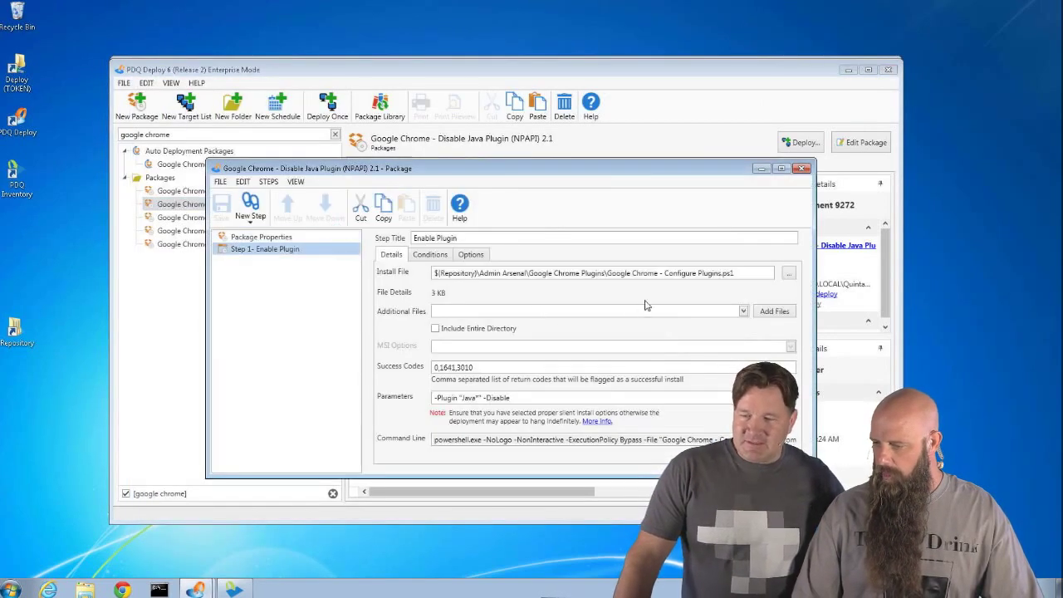
pyautogui.click(790, 276)
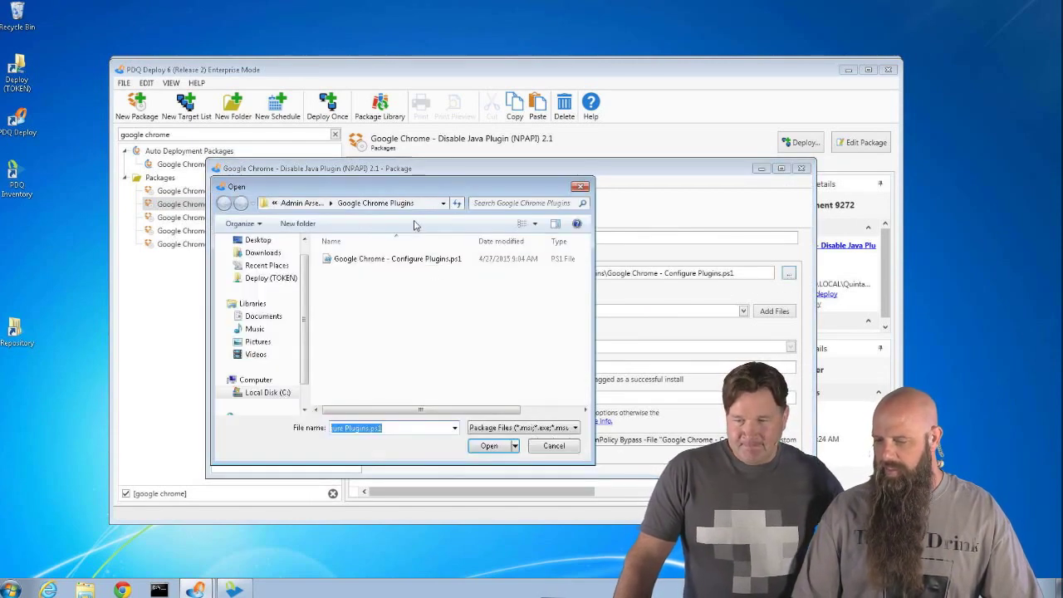
pyautogui.click(444, 204)
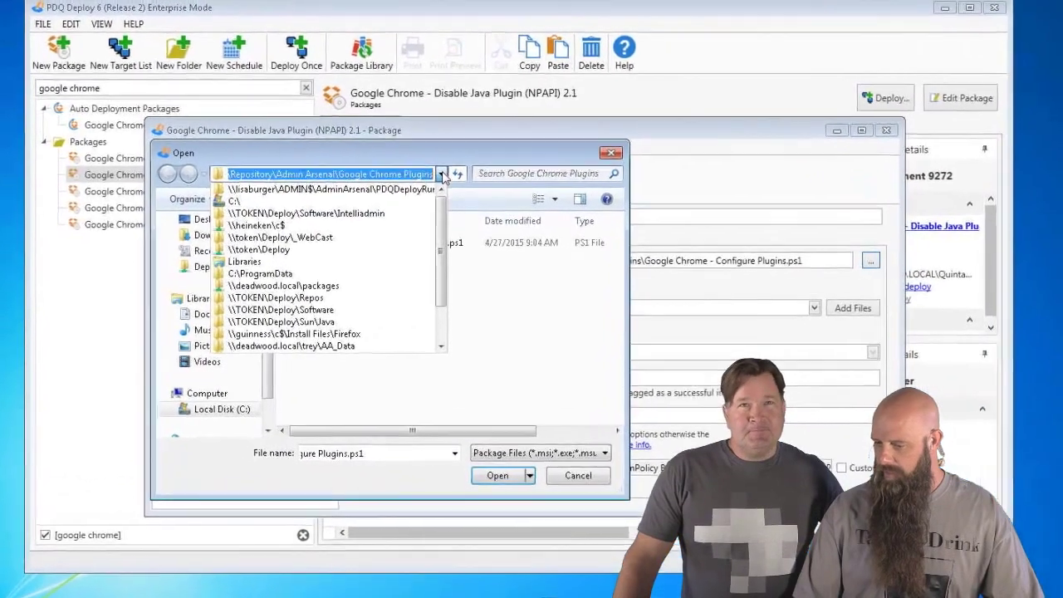
pyautogui.click(444, 174)
pyautogui.rightClick(334, 246)
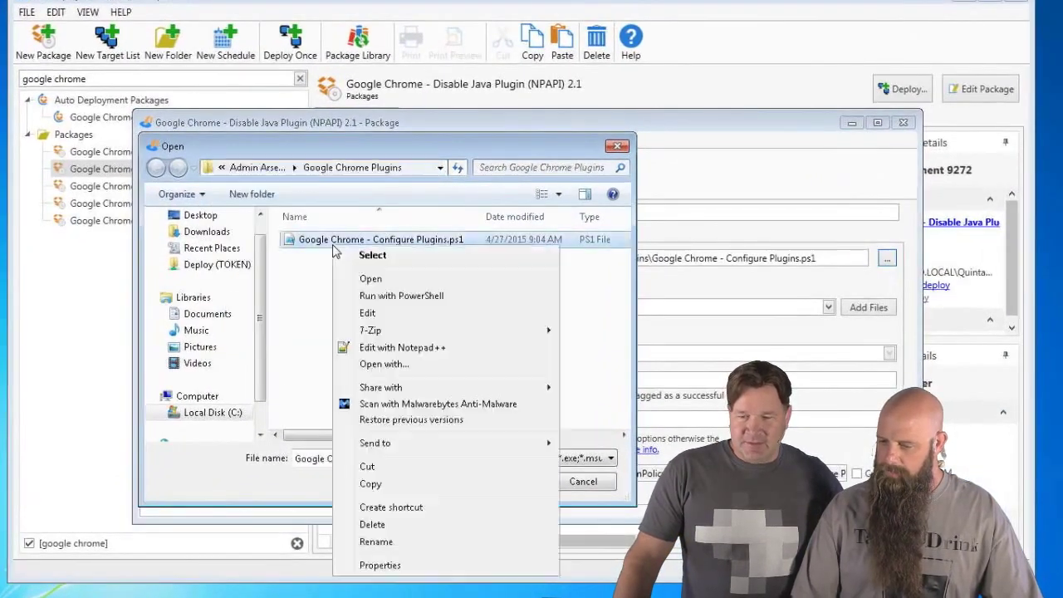
pyautogui.click(390, 349)
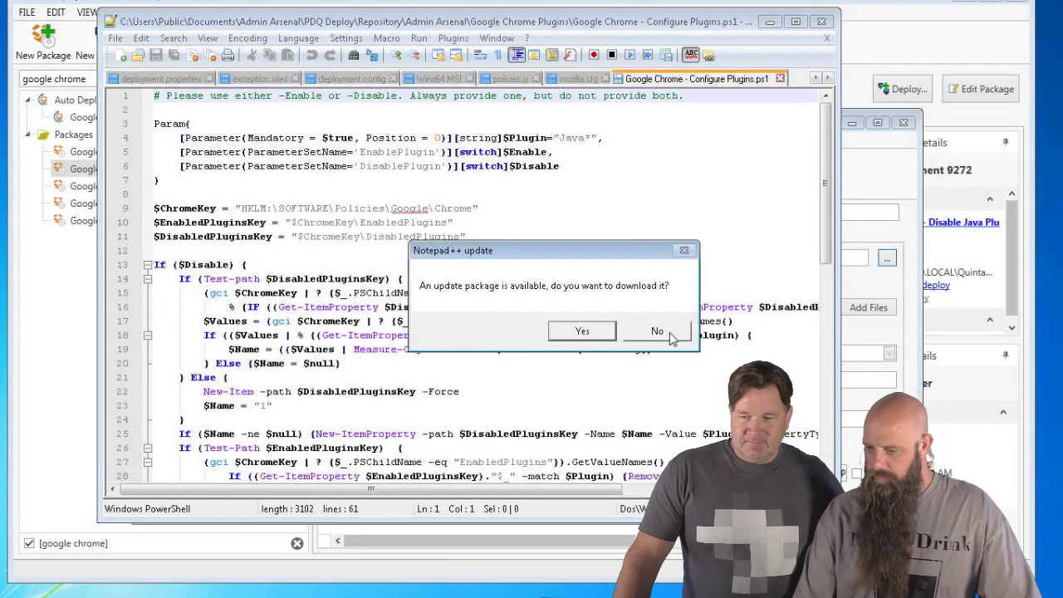
# Decline the Notepad++ update and review the script. Close the Configure Plugins, mozilla.cfg and policies.js tabs, then Notepad++.
pyautogui.click(673, 334)
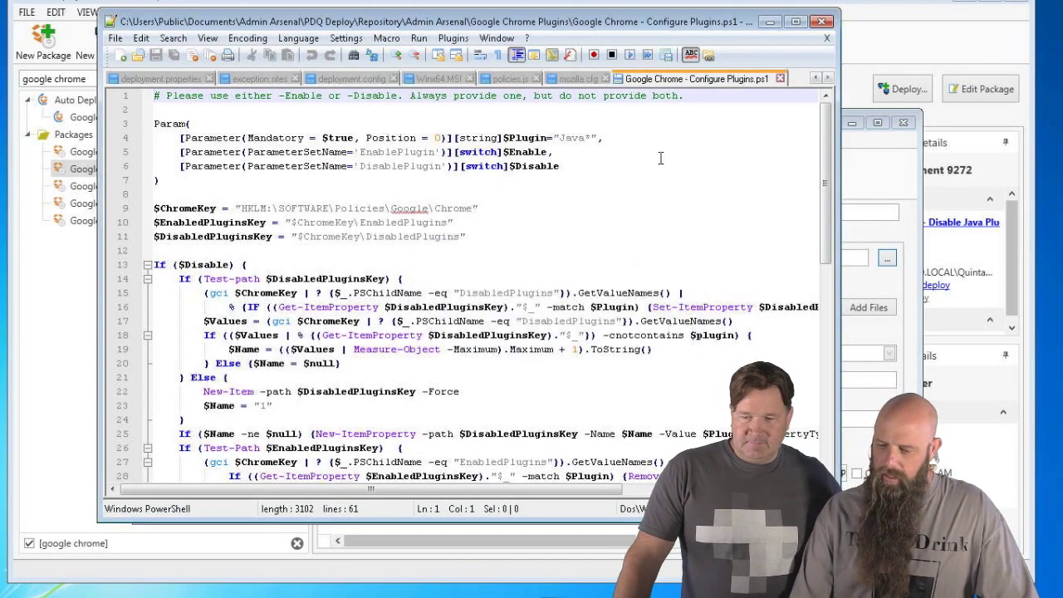
pyautogui.scroll(-5, 623, 250)
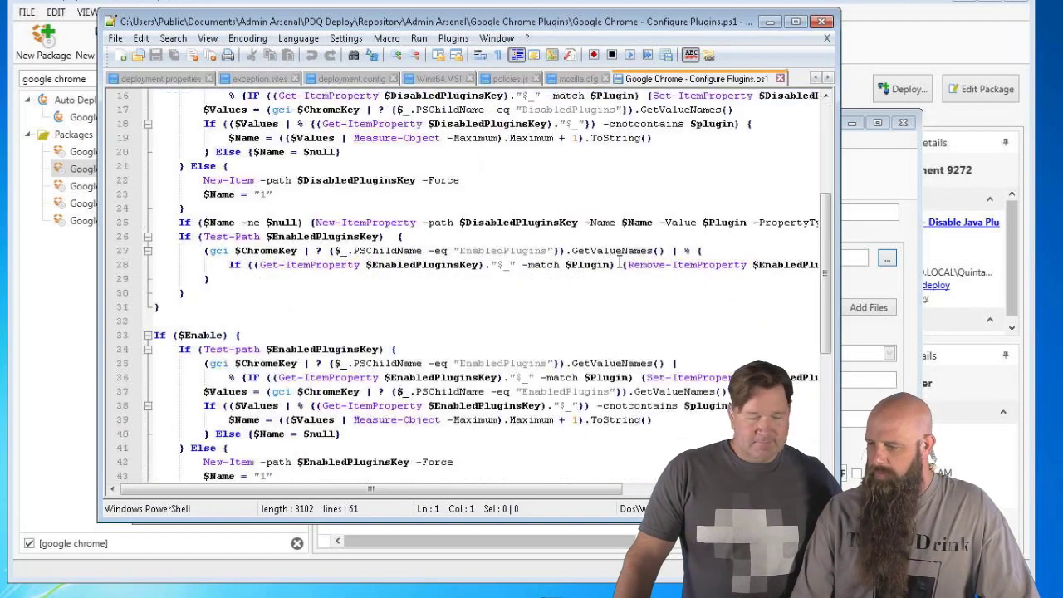
pyautogui.click(780, 78)
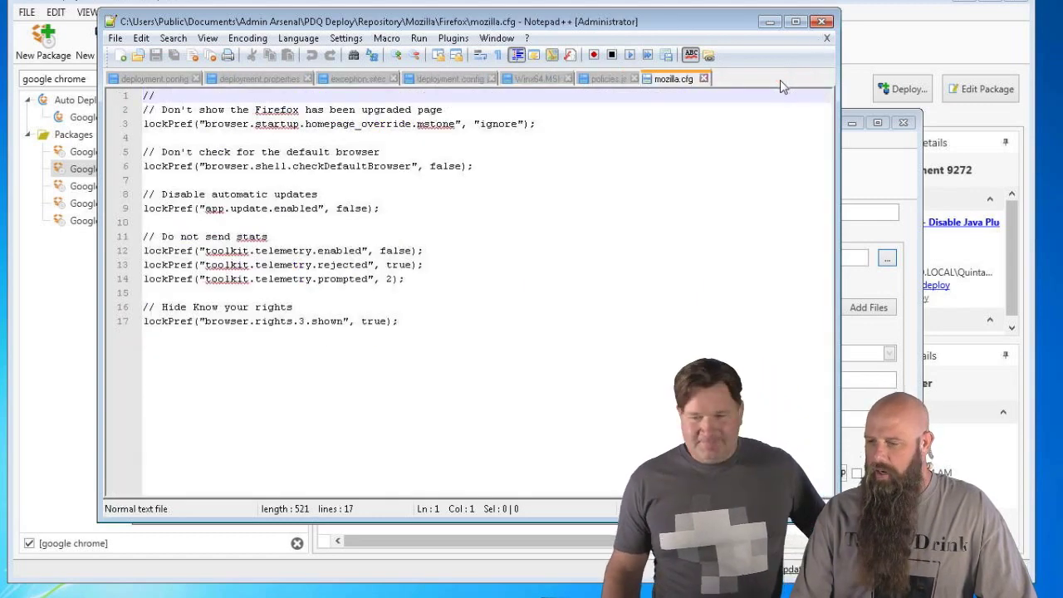
pyautogui.click(704, 79)
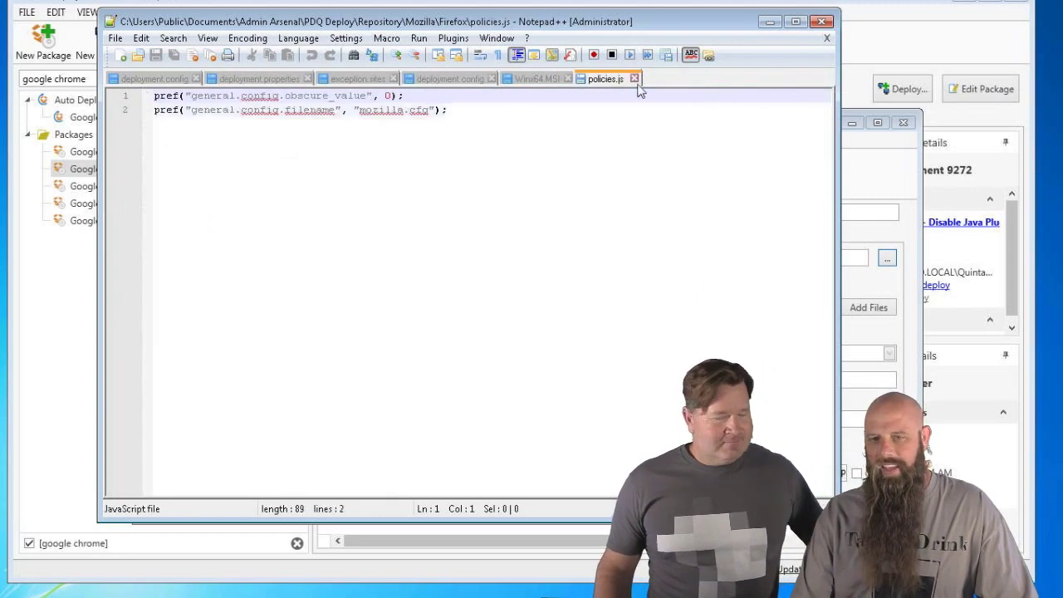
pyautogui.click(635, 79)
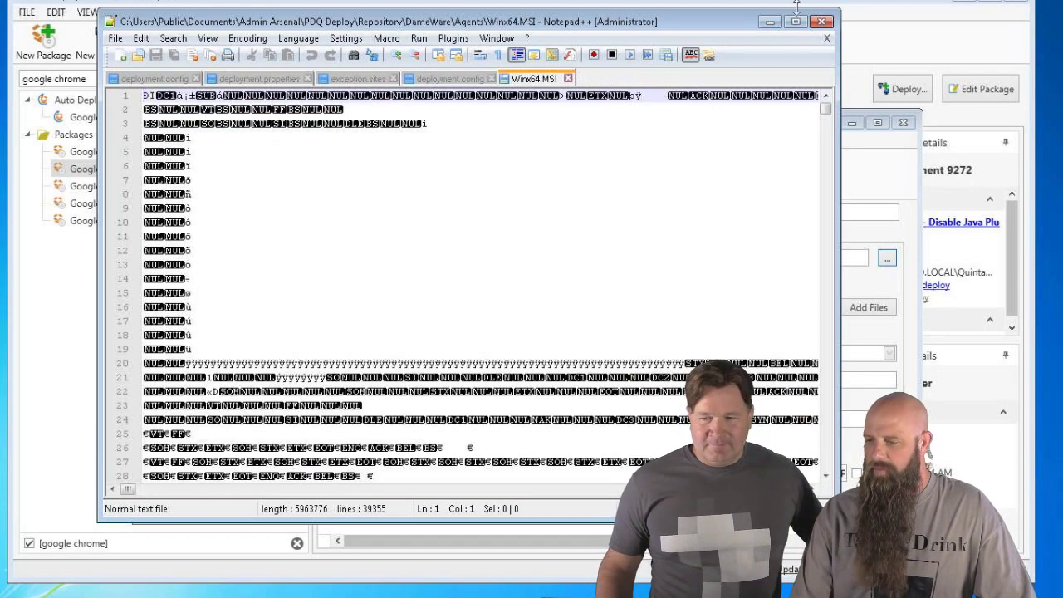
pyautogui.click(824, 24)
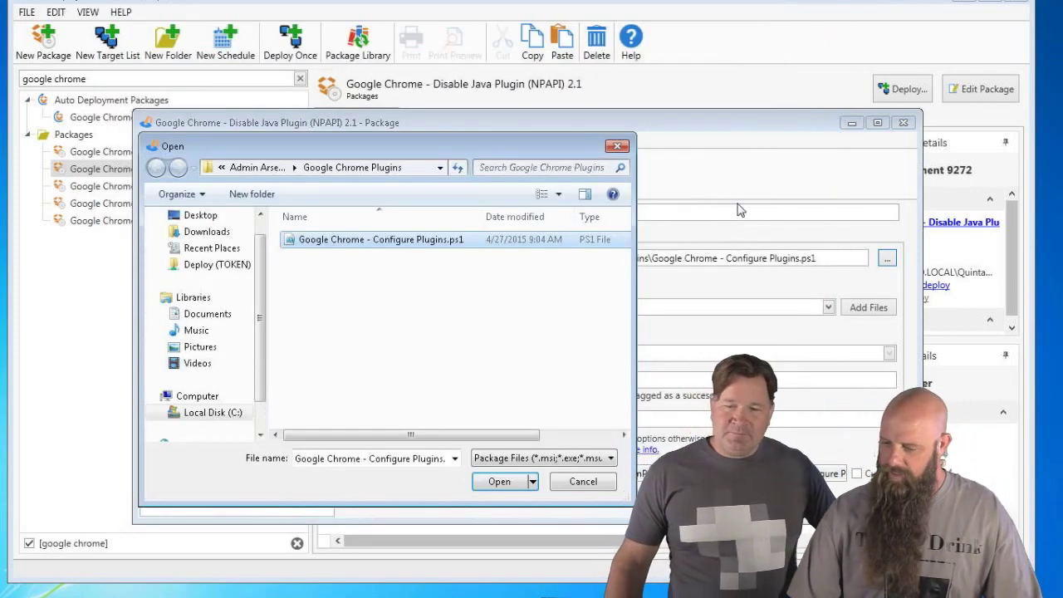
# Cancel the Open dialog, leaving the step on Configure Plugins.ps1 with -Plugin "Java*" -Disable.
pyautogui.click(593, 489)
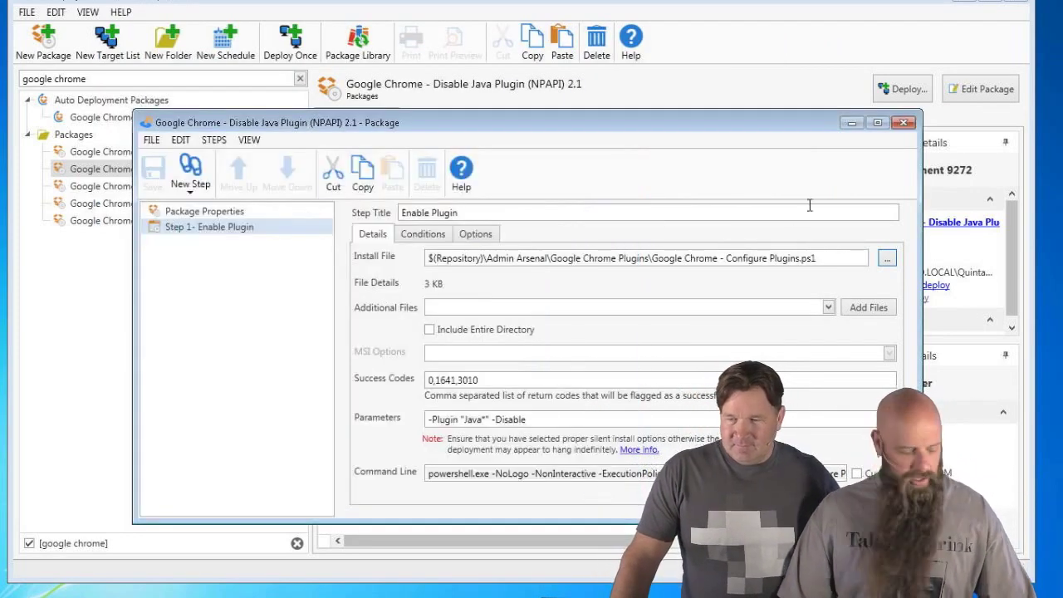